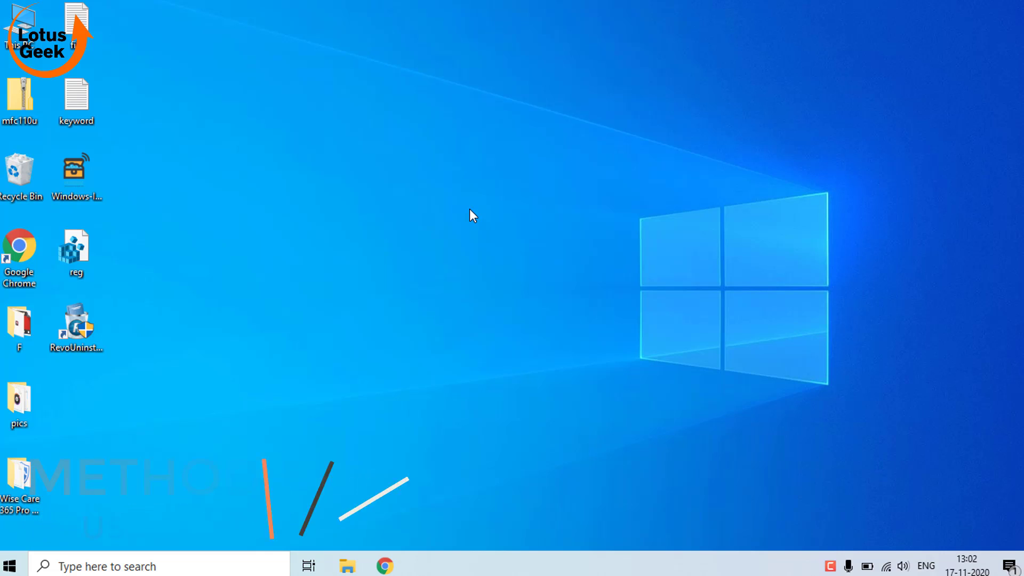
# Open Settings > Update & Security > Troubleshoot > Additional troubleshooters and expand the Windows Update entry.
pyautogui.press('super+i')
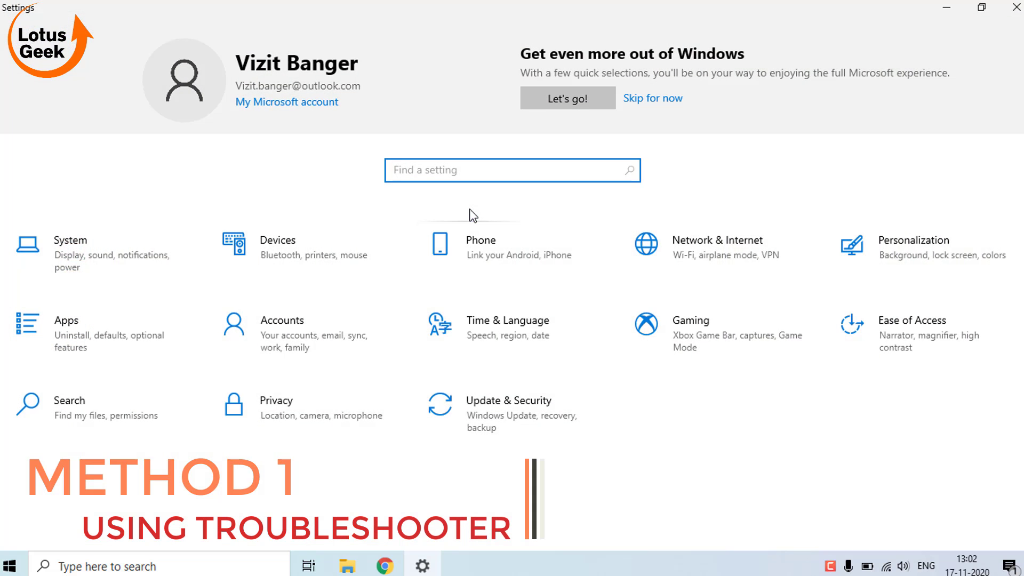
pyautogui.click(527, 422)
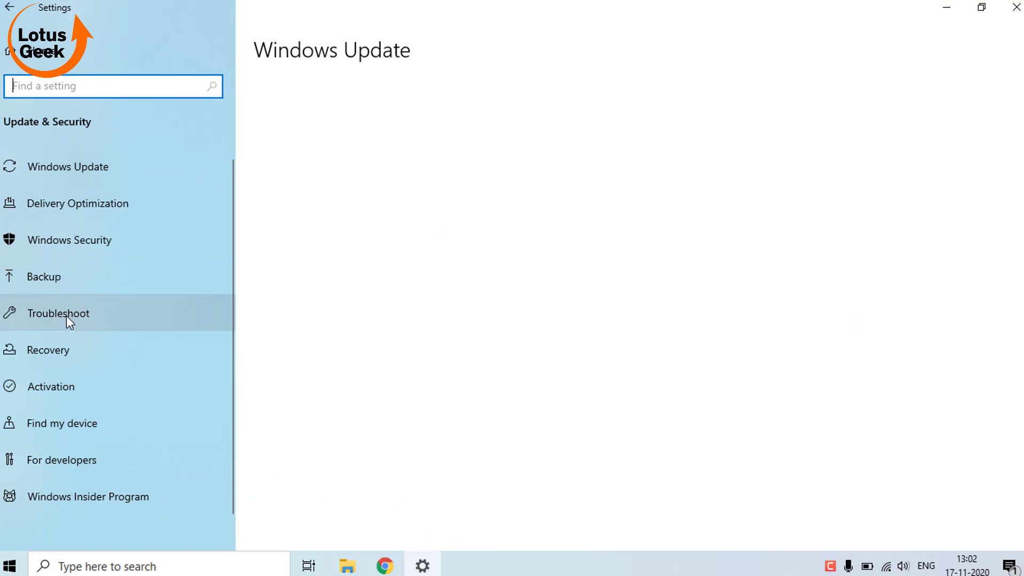
pyautogui.click(66, 315)
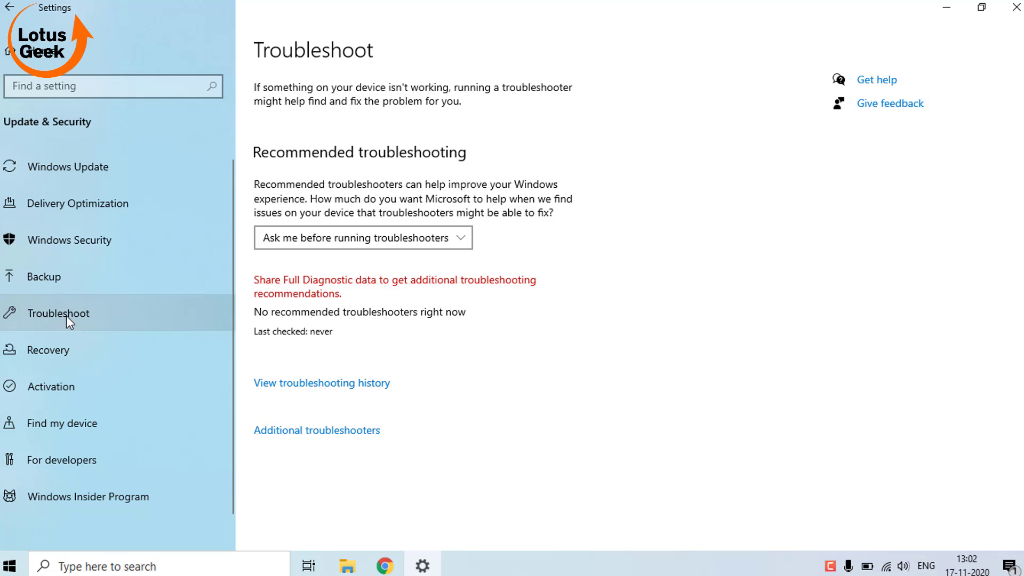
pyautogui.click(345, 432)
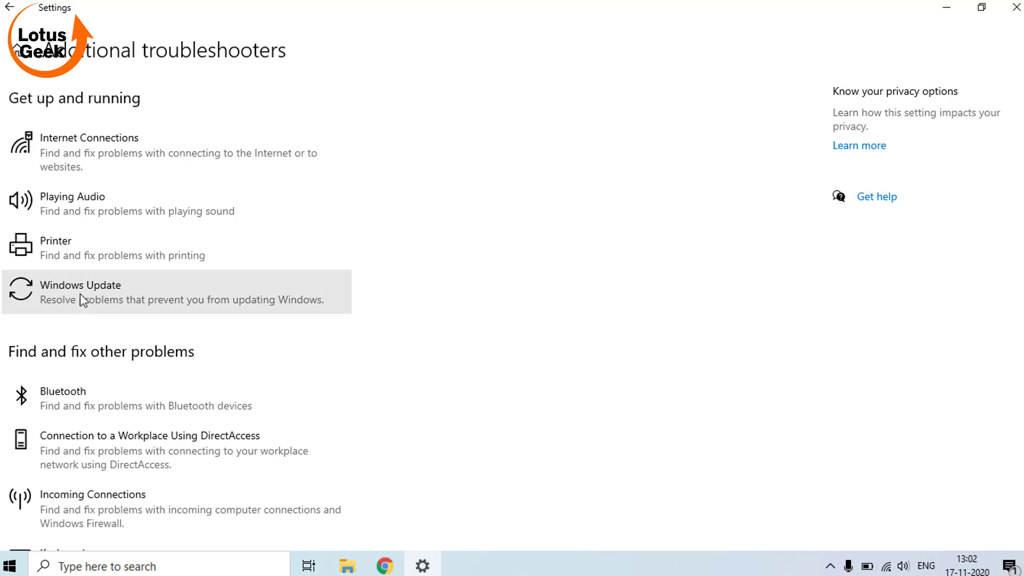
pyautogui.click(80, 294)
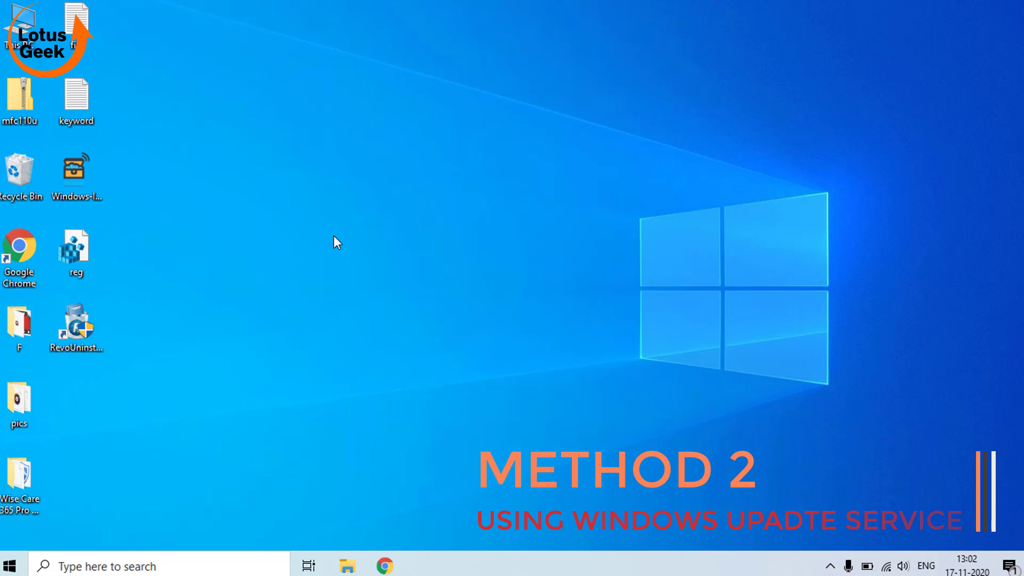
# Launch the Services console by running services.msc from the Run dialog.
pyautogui.press('super+r')
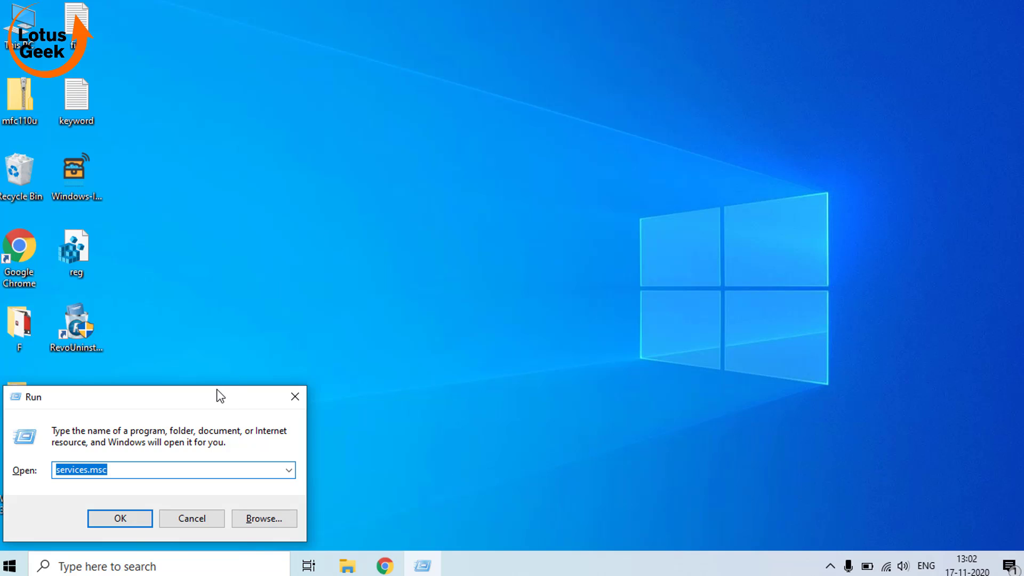
pyautogui.press('BackSpace')
pyautogui.write('ser')
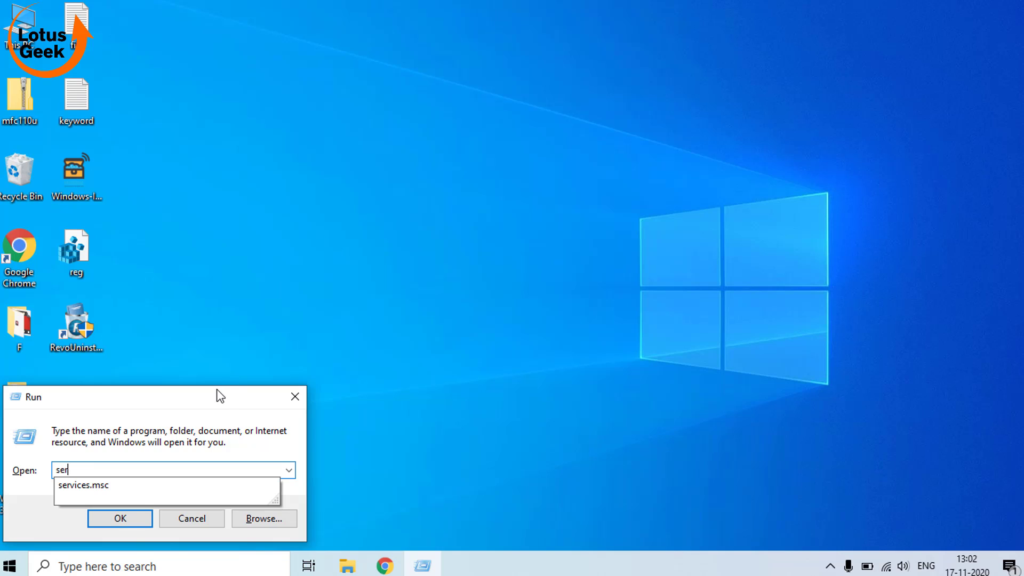
pyautogui.write('vices')
pyautogui.press('Down')
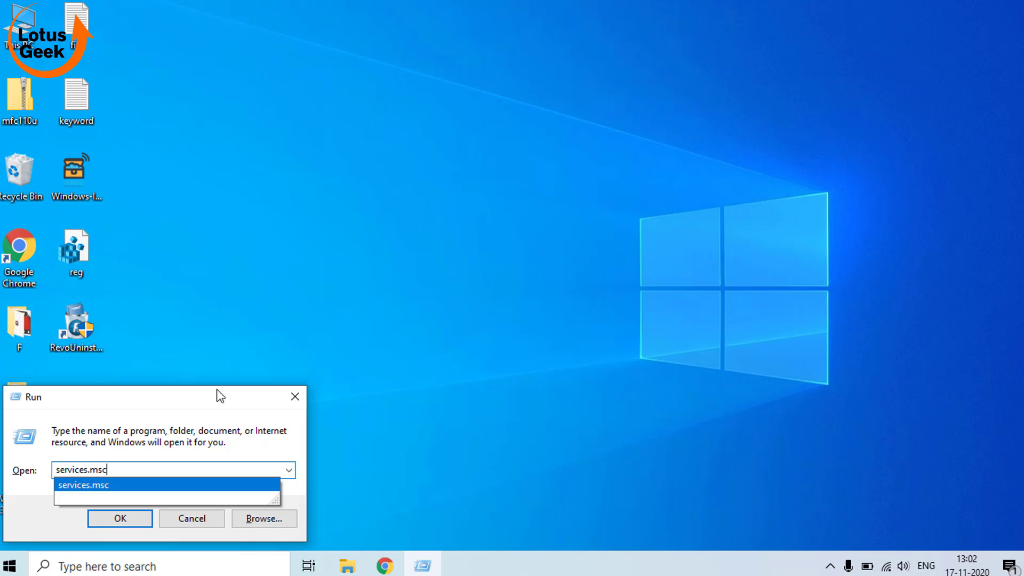
pyautogui.press('Return')
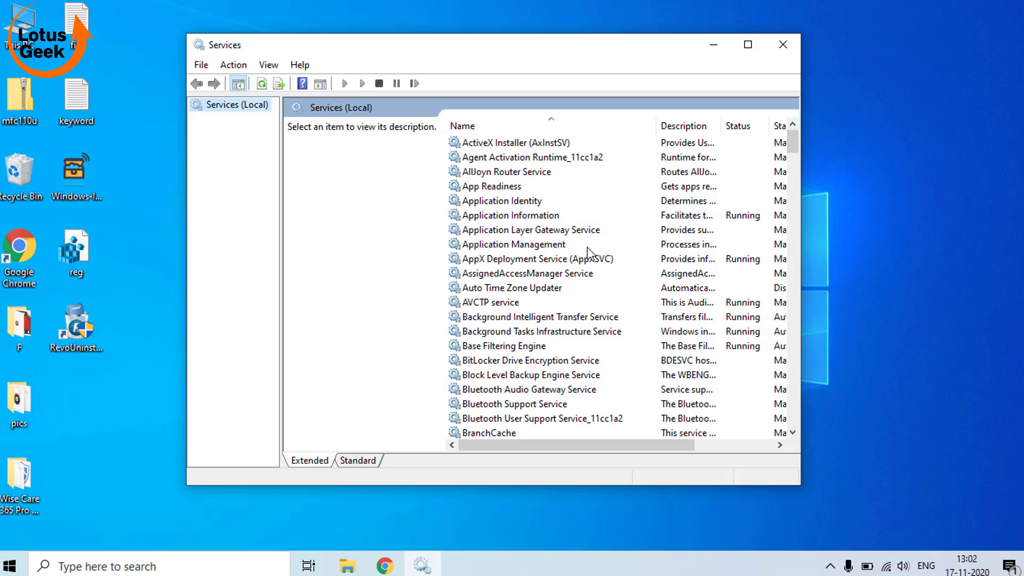
# Jump to the W entries in the services list and select Windows Update.
pyautogui.click(527, 248)
pyautogui.click(527, 249)
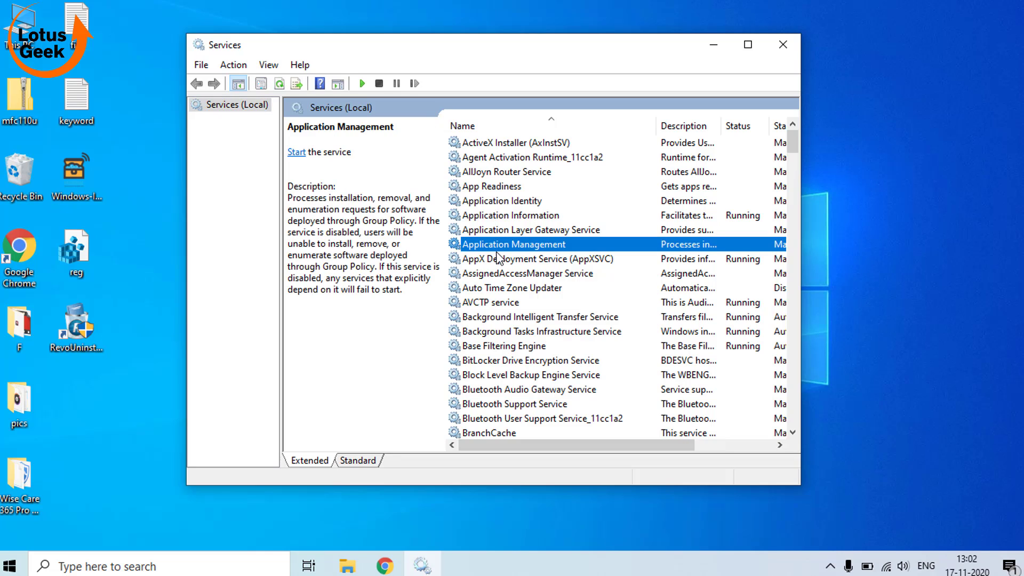
pyautogui.press('w')
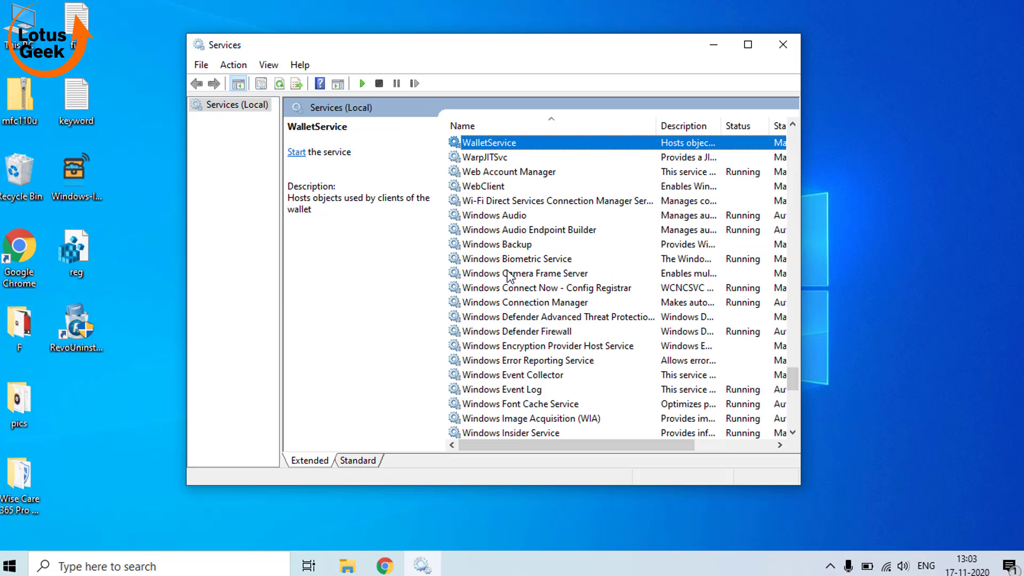
pyautogui.scroll(-5, 501, 291)
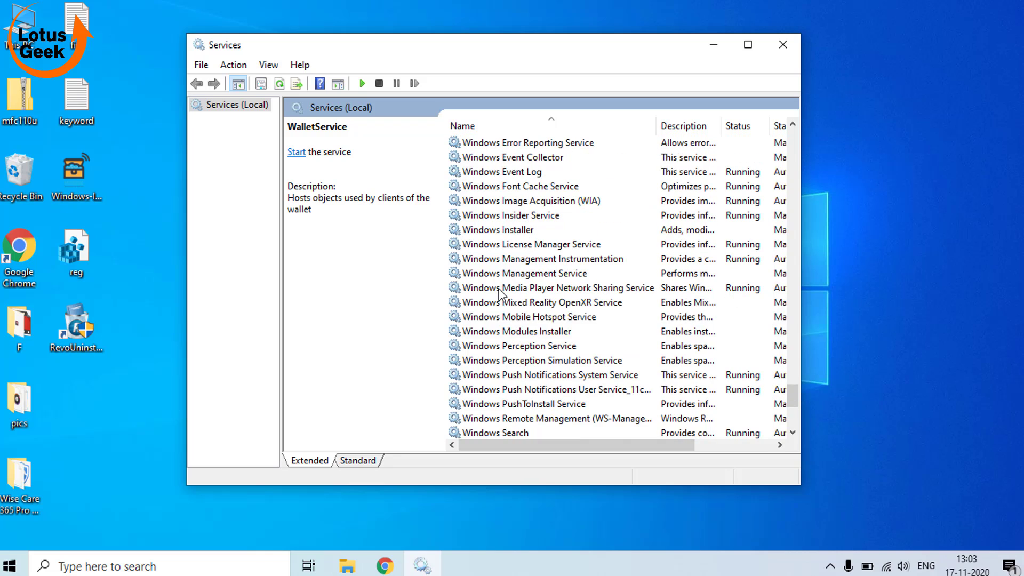
pyautogui.scroll(-5, 501, 292)
pyautogui.scroll(-1, 500, 292)
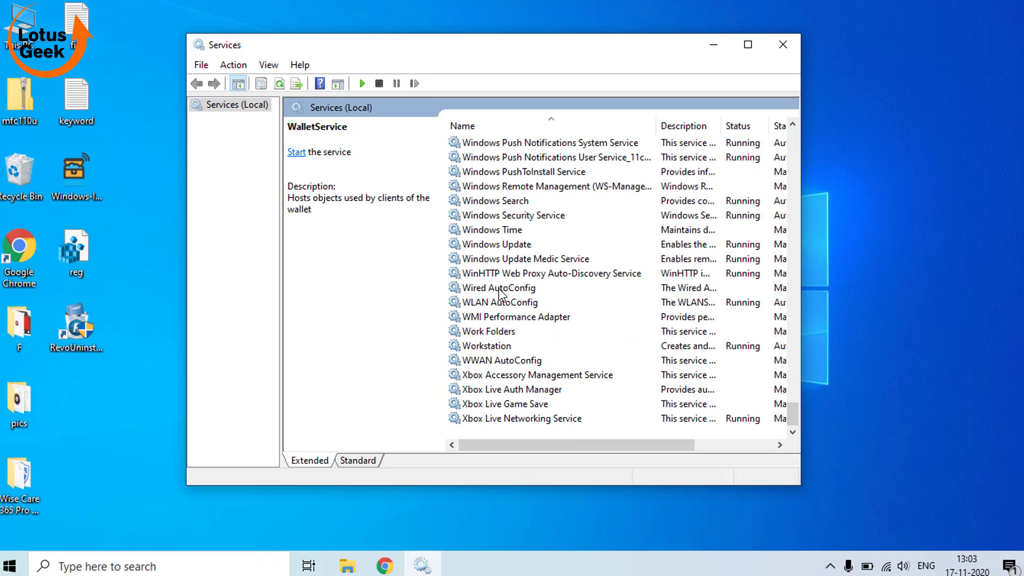
pyautogui.click(507, 248)
# Change Windows Update's startup type to Automatic, apply it, and minimize Services.
pyautogui.doubleClick(508, 248)
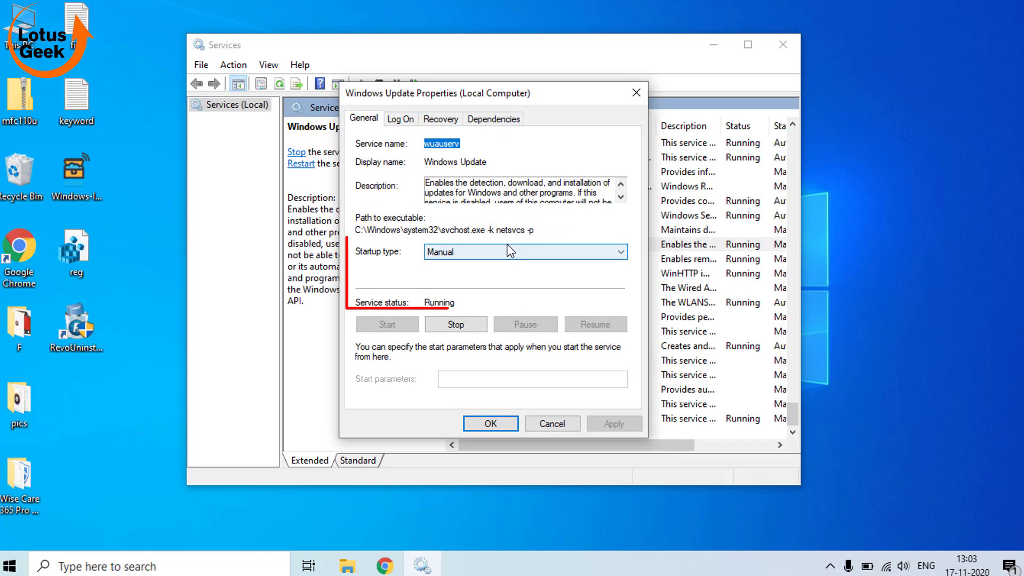
pyautogui.click(456, 251)
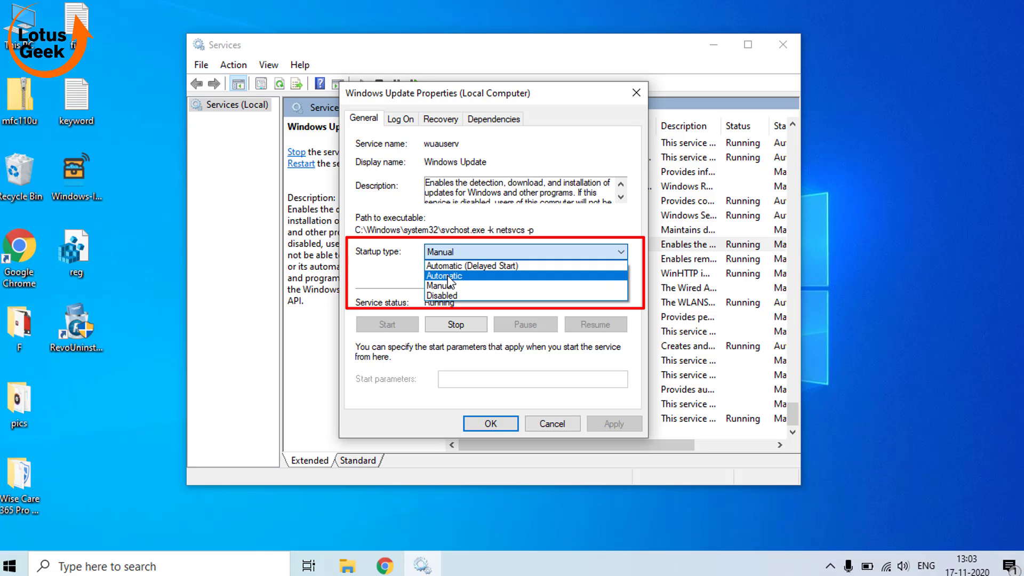
pyautogui.click(447, 275)
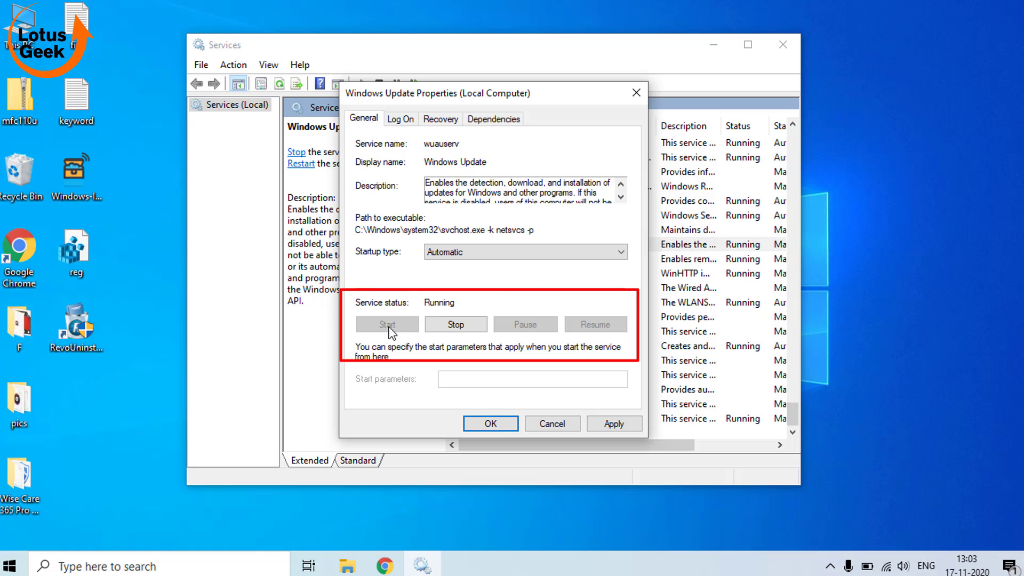
pyautogui.click(614, 424)
pyautogui.click(511, 424)
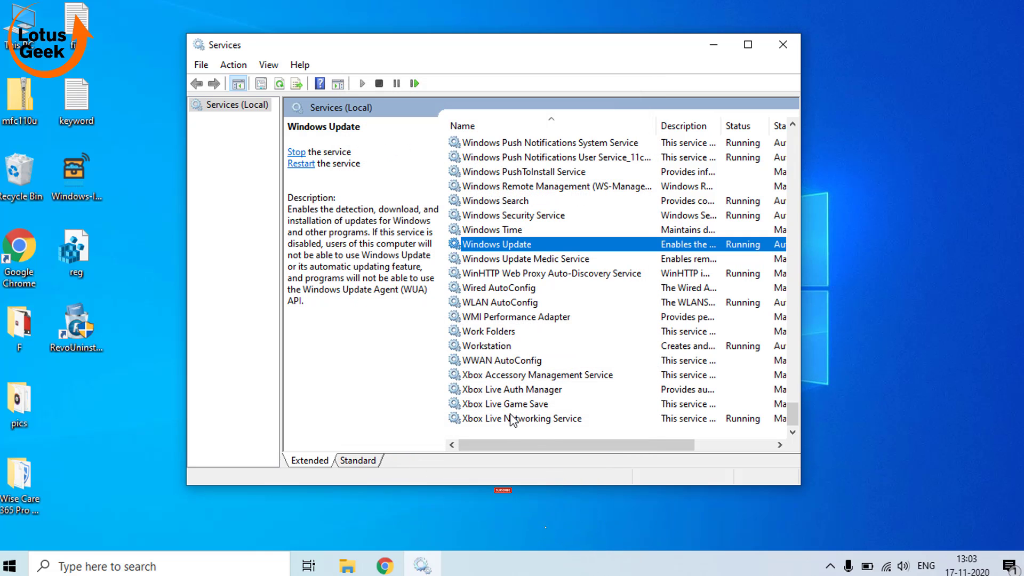
pyautogui.click(713, 50)
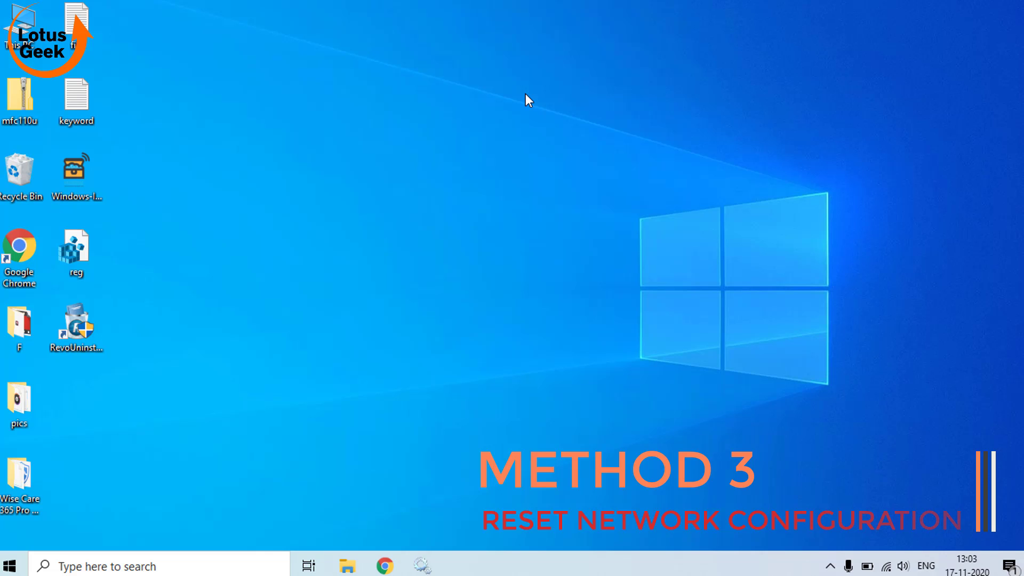
# Search 'cmd' from Start and run Command Prompt as administrator.
pyautogui.press('super')
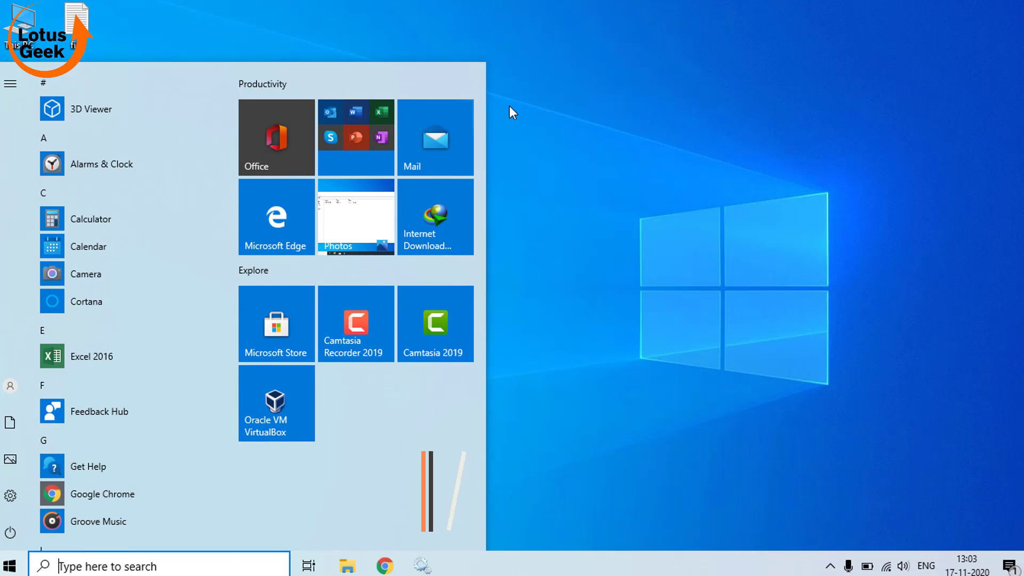
pyautogui.write('cmd')
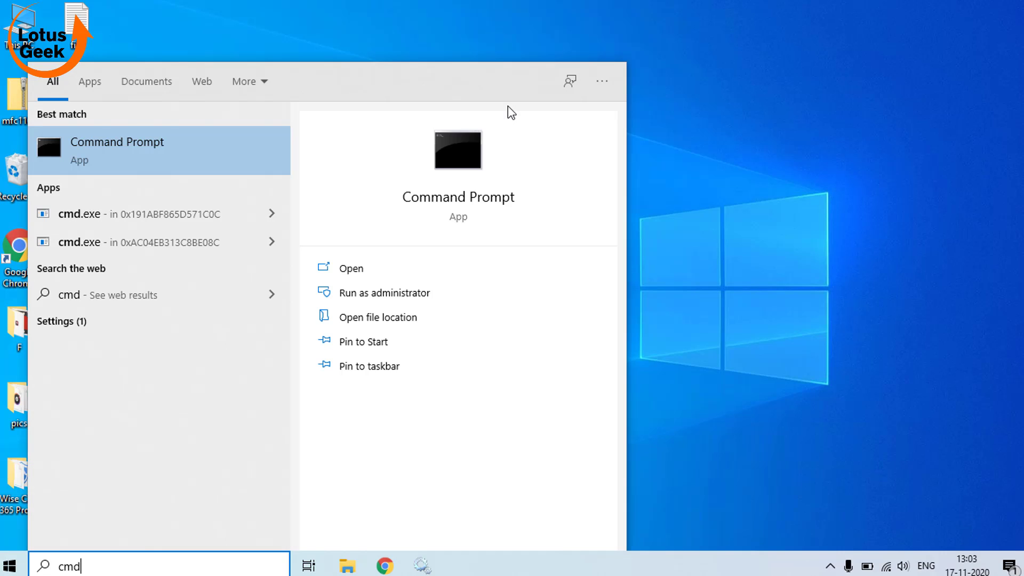
pyautogui.click(401, 295)
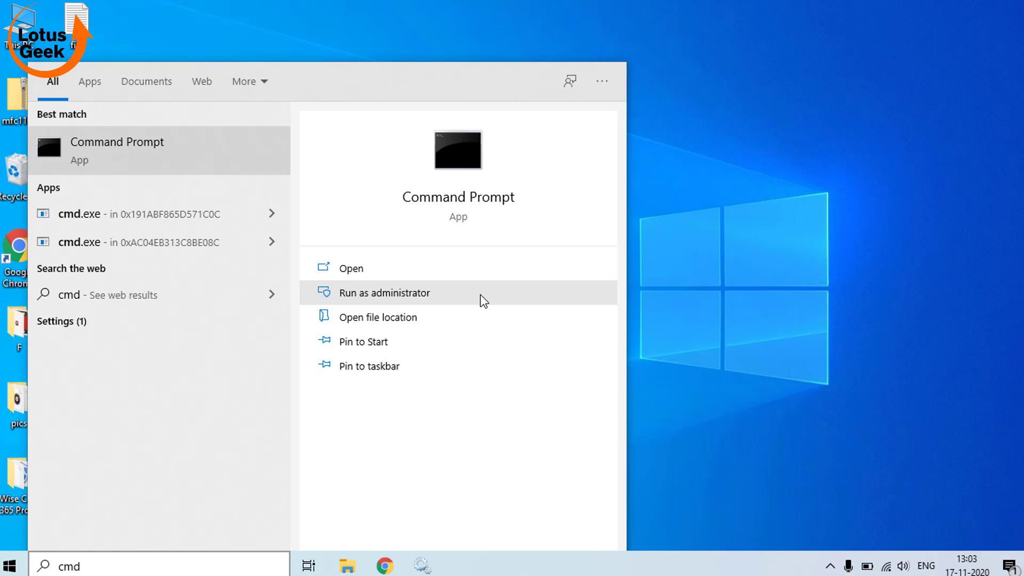
# Run 'netsh winsock reset' and 'netsh winsock reset proxy', then exit the console.
pyautogui.click(697, 251)
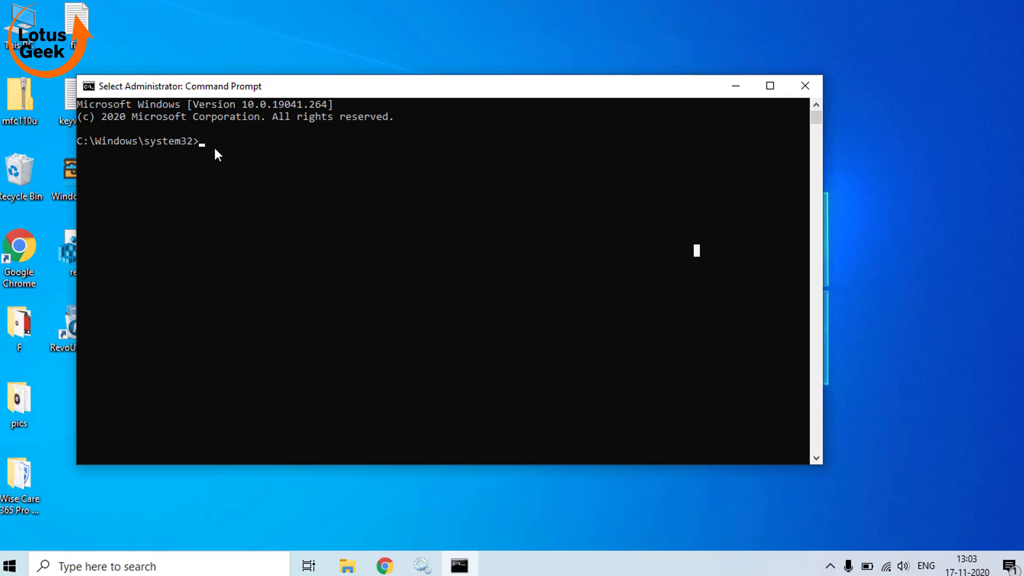
pyautogui.write('netsh')
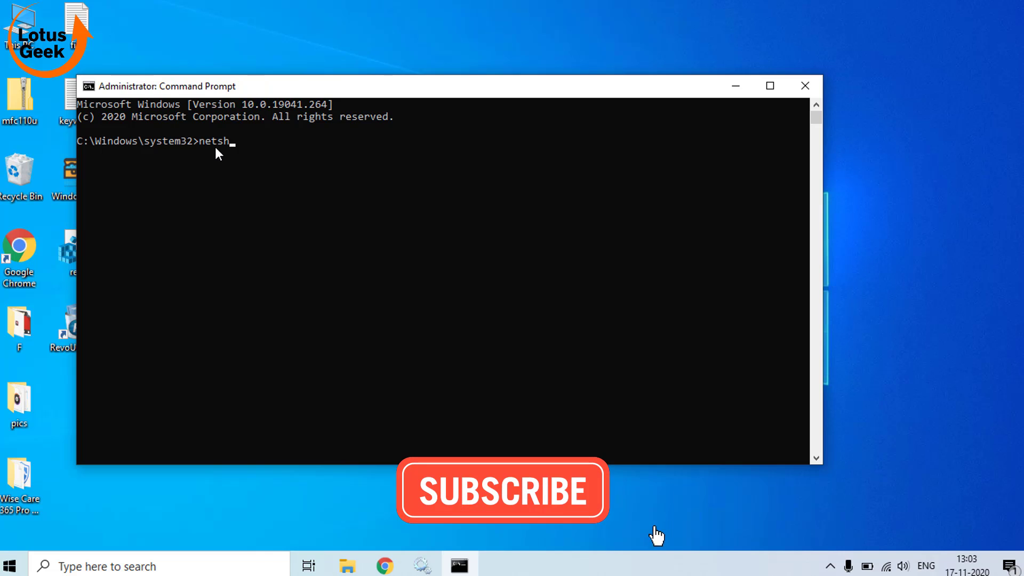
pyautogui.write(' winsock ')
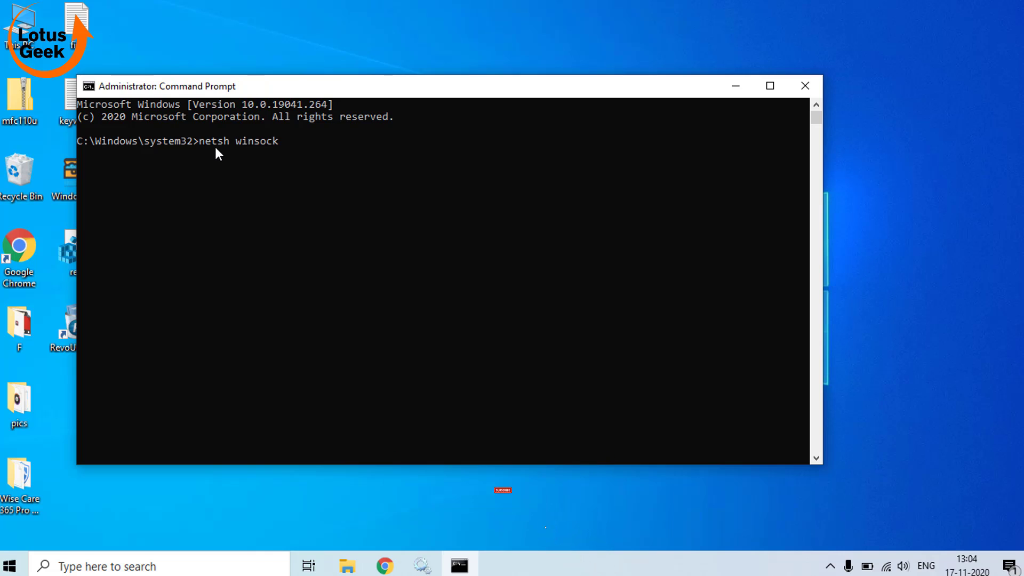
pyautogui.write('reset')
pyautogui.press('Return')
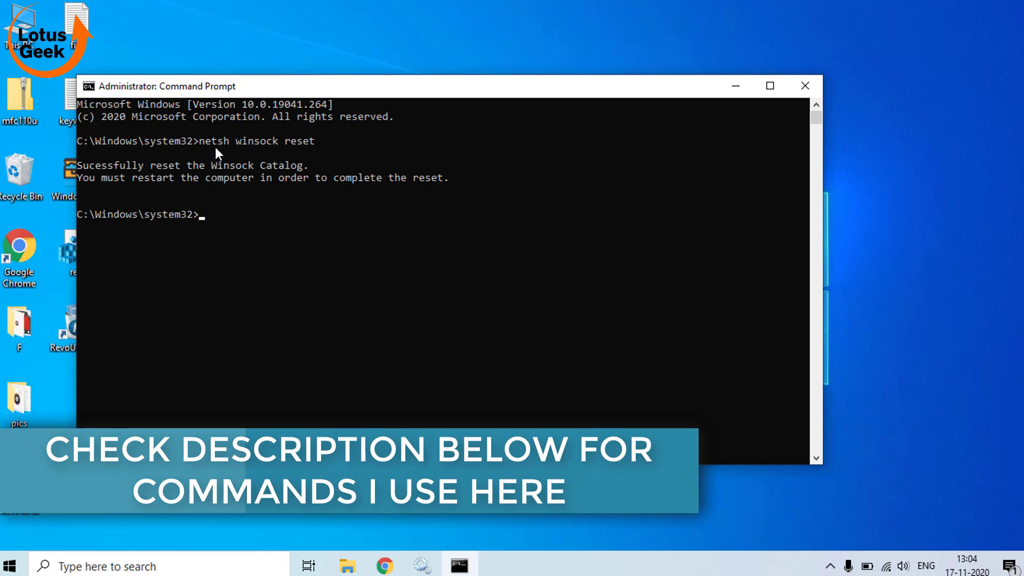
pyautogui.write('netsh')
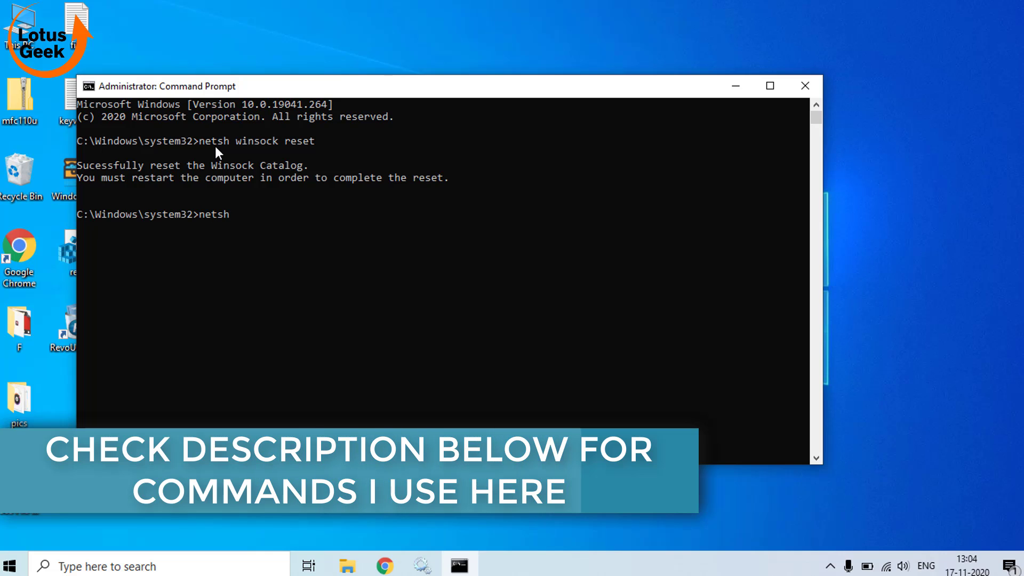
pyautogui.write(' winso')
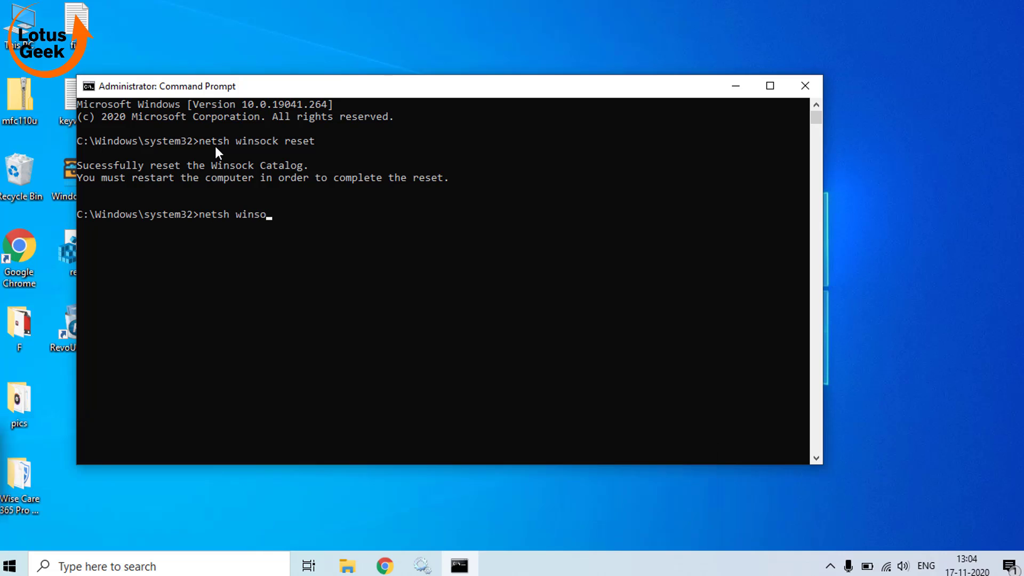
pyautogui.write('ck reset')
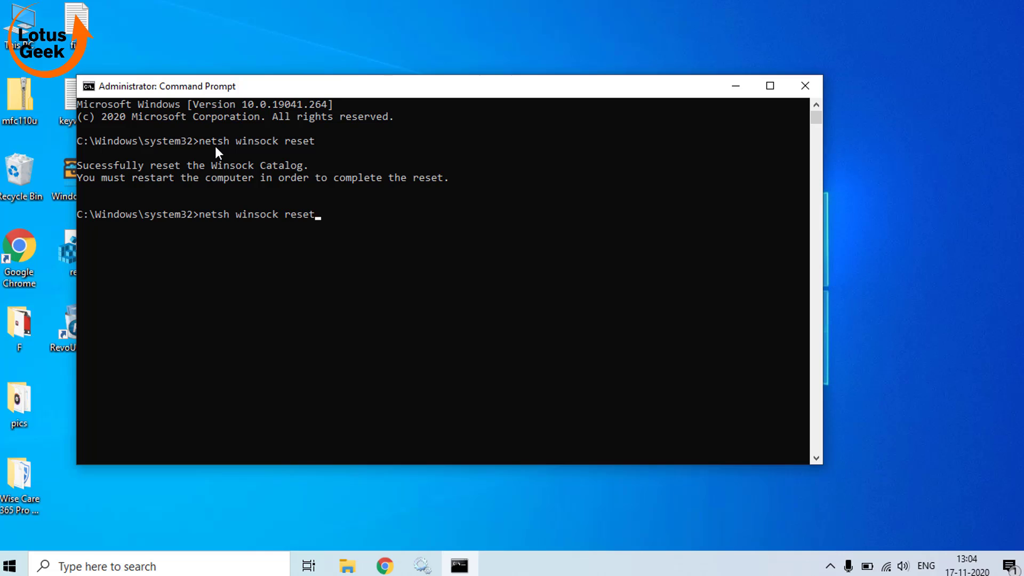
pyautogui.write(' proxy')
pyautogui.press('Return')
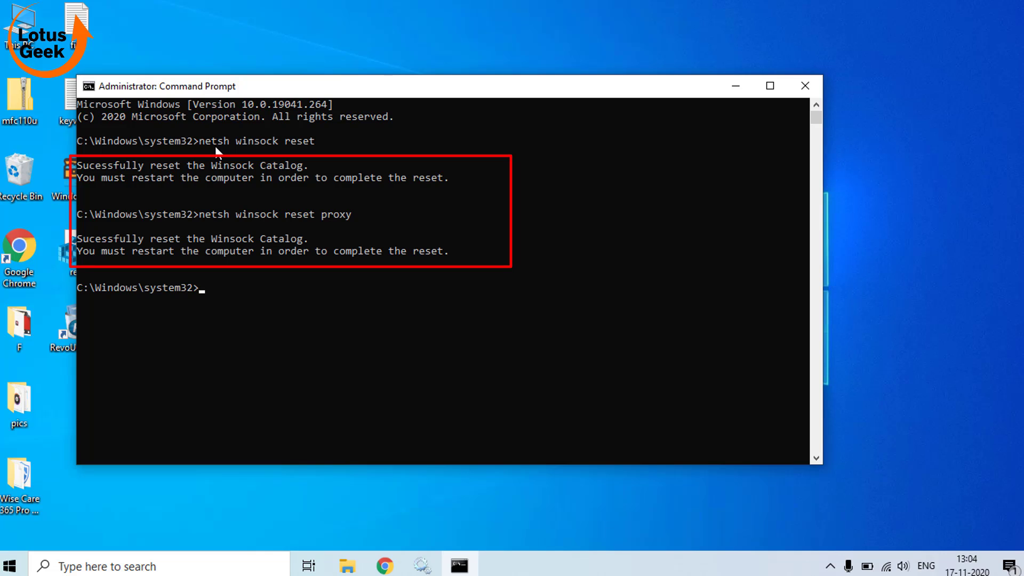
pyautogui.write('exit')
pyautogui.press('Return')
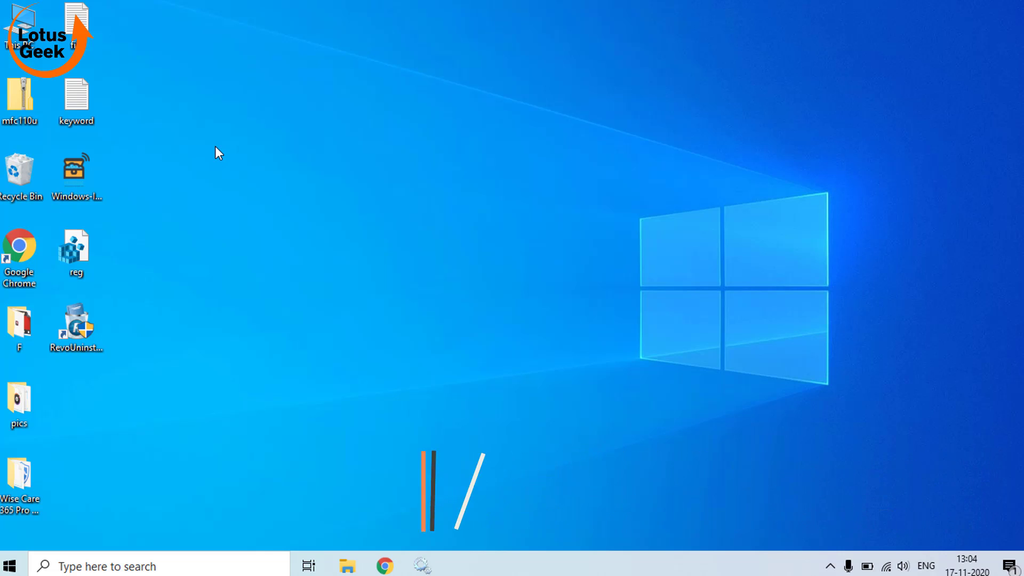
# Search 'cmd' again and start a new administrator Command Prompt.
pyautogui.press('super')
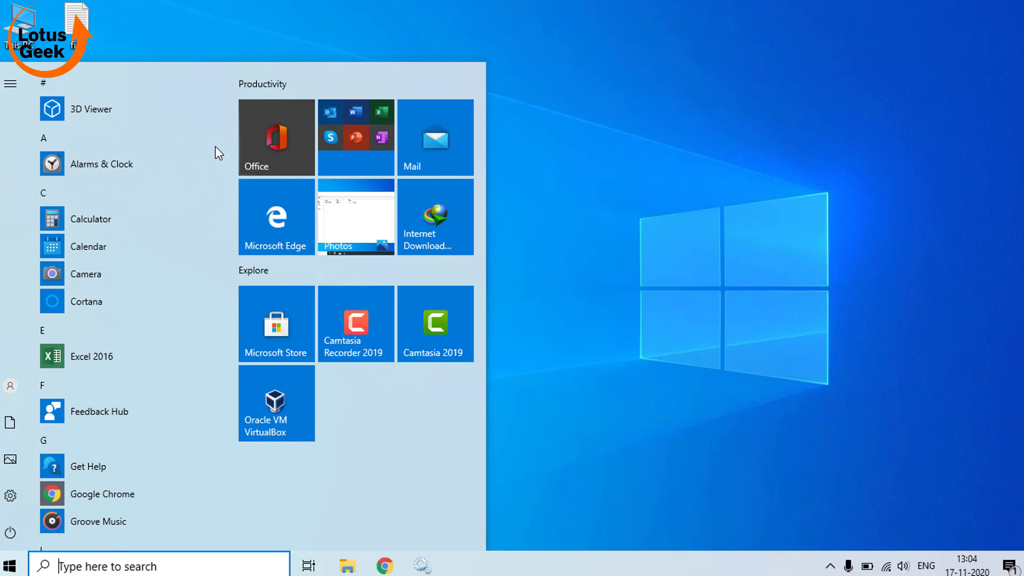
pyautogui.write('cmd')
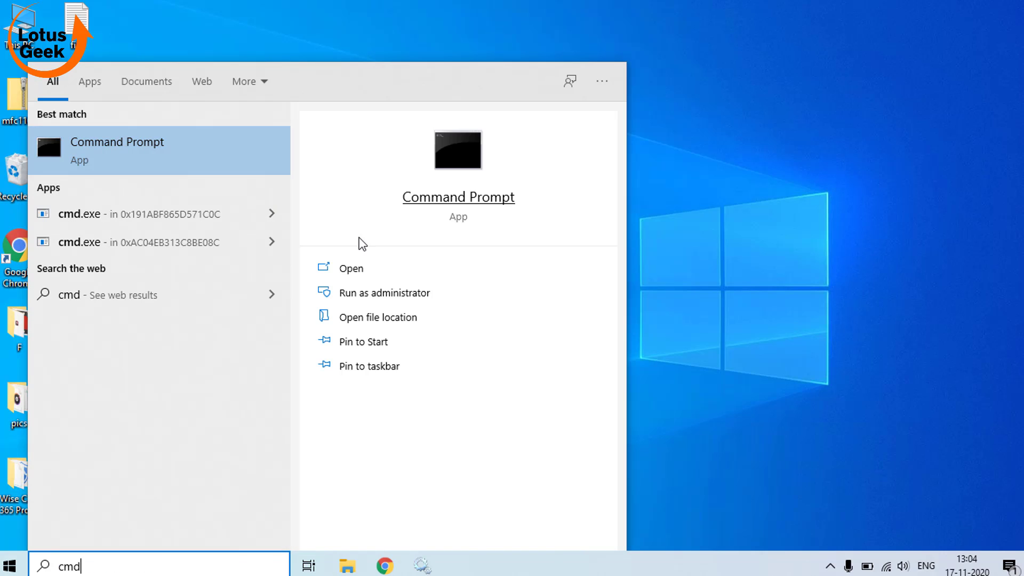
pyautogui.click(407, 299)
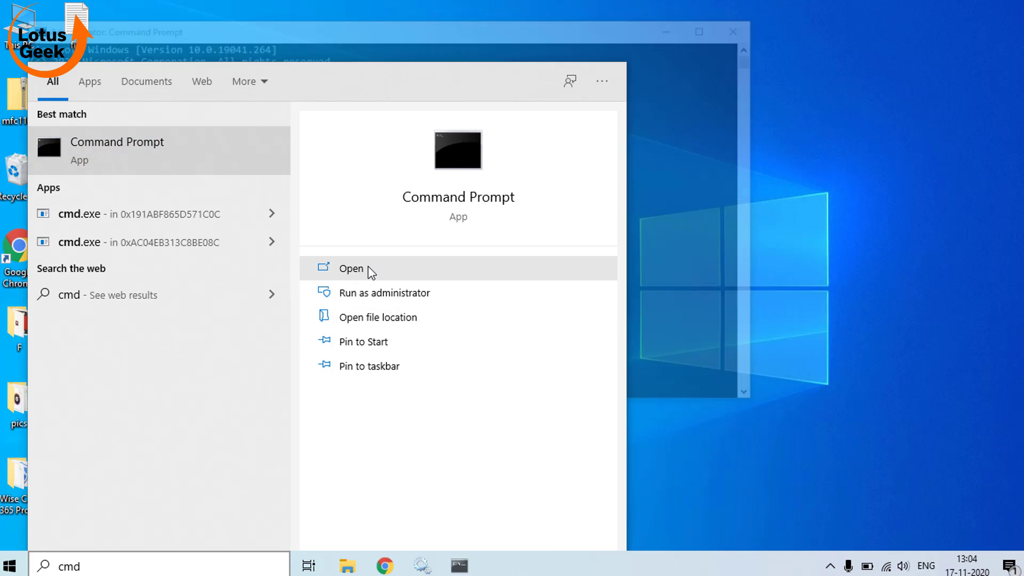
# Run net stop for cryptsvc, bits, wuauserv and msiserver in the admin console.
pyautogui.click(679, 204)
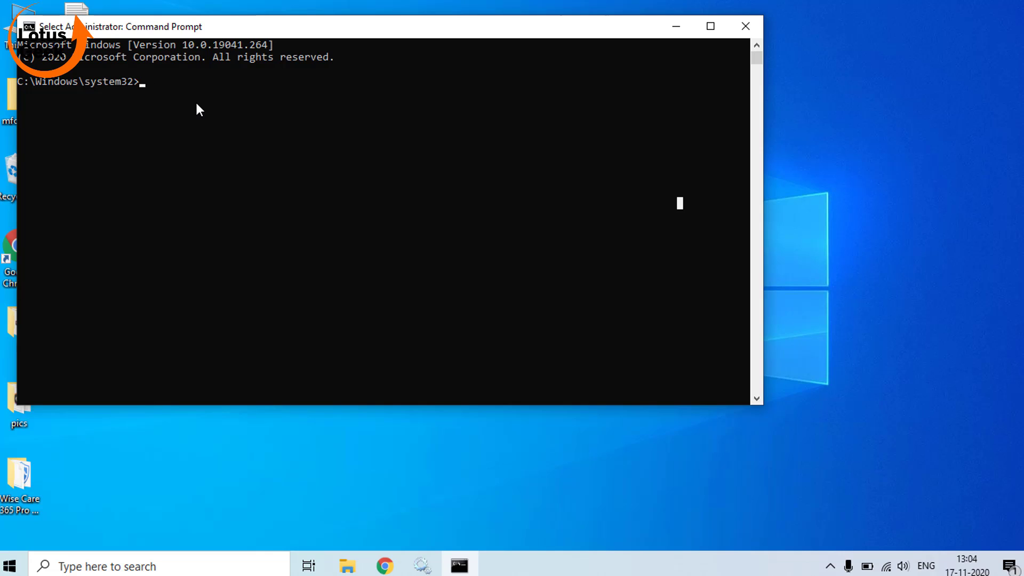
pyautogui.press('Escape')
pyautogui.write('net stop')
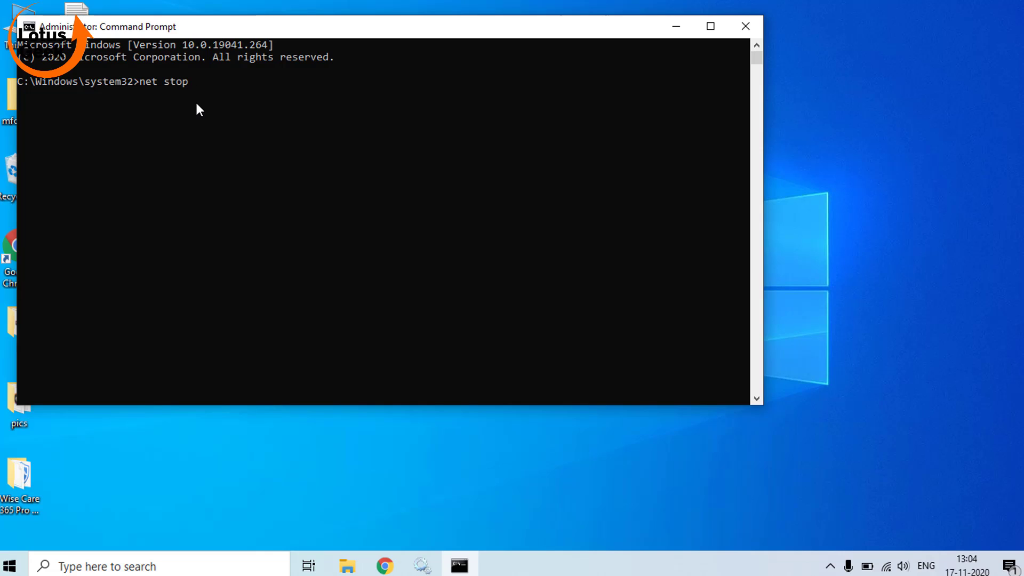
pyautogui.write(' crypt')
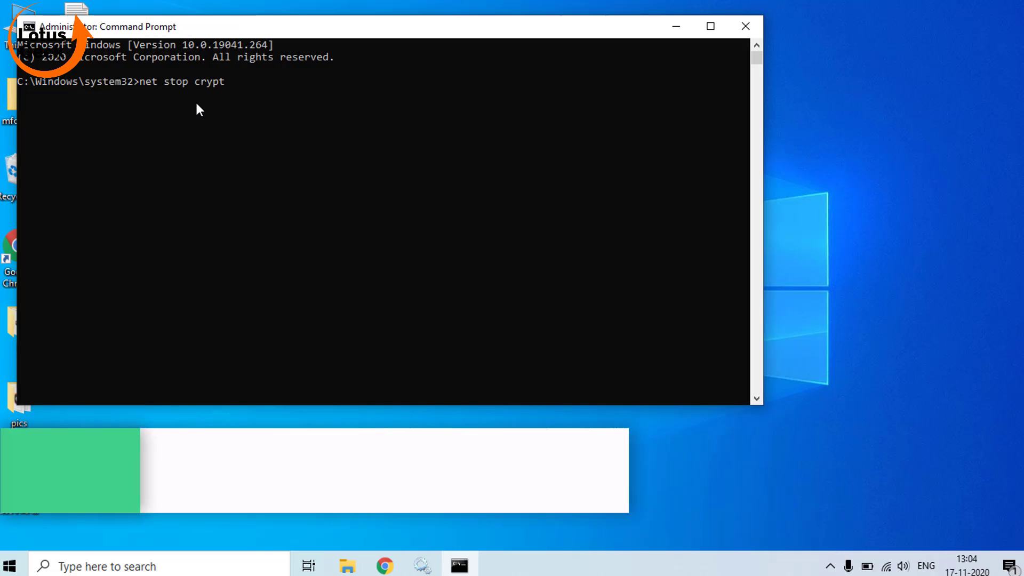
pyautogui.write('svc')
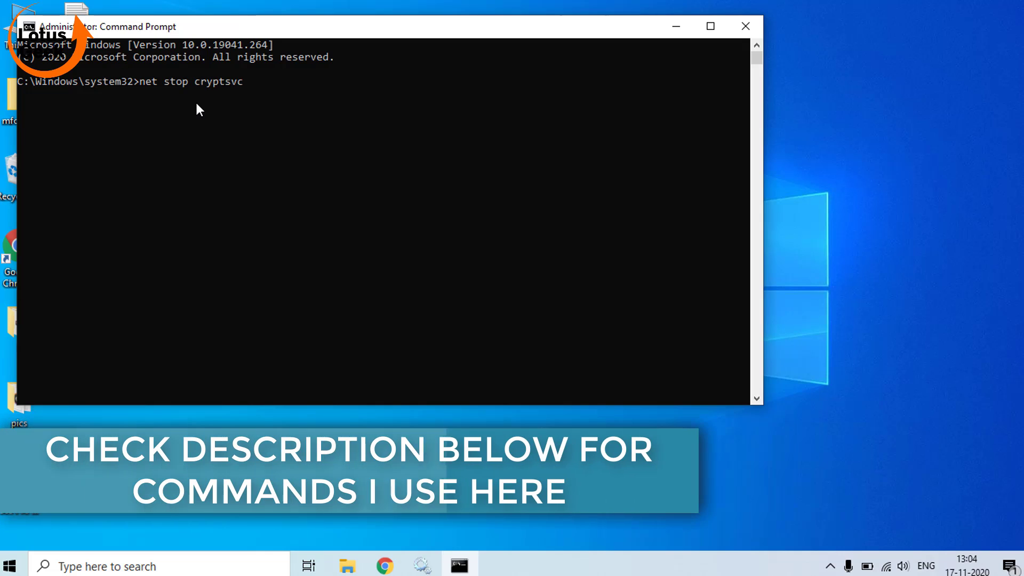
pyautogui.press('Return')
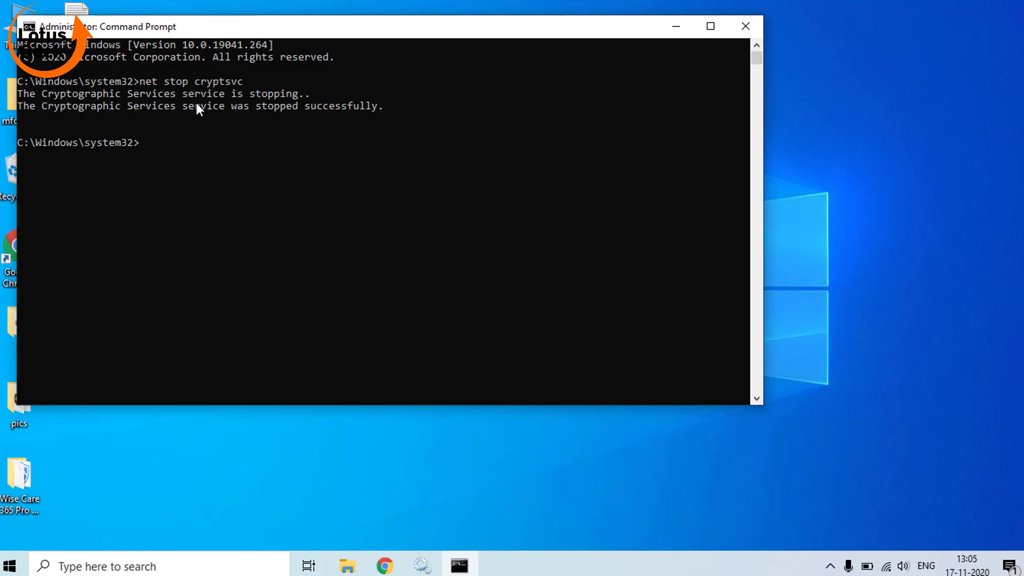
pyautogui.write('net stop bits')
pyautogui.press('Return')
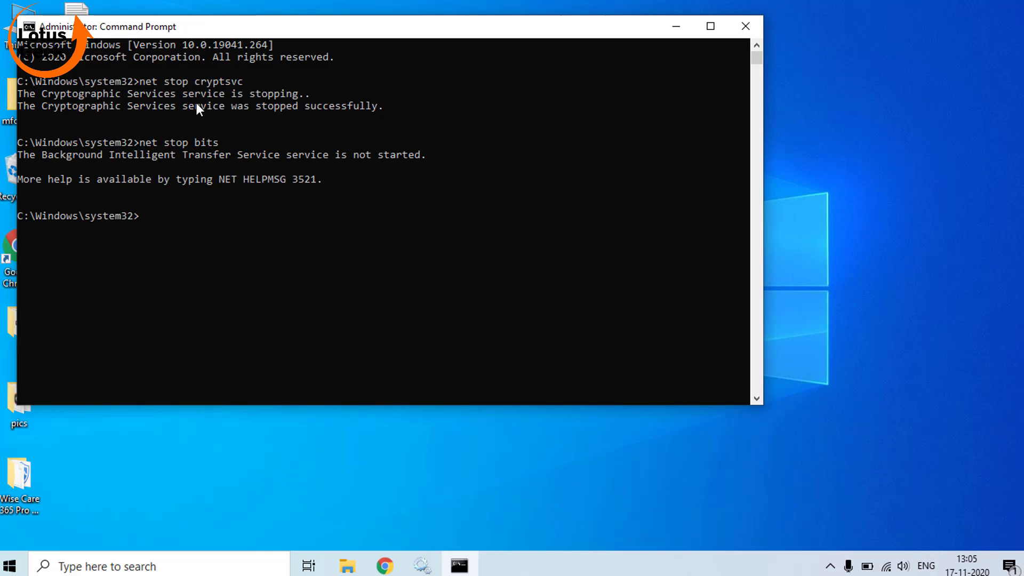
pyautogui.write('net stop wuauserv')
pyautogui.press('Return')
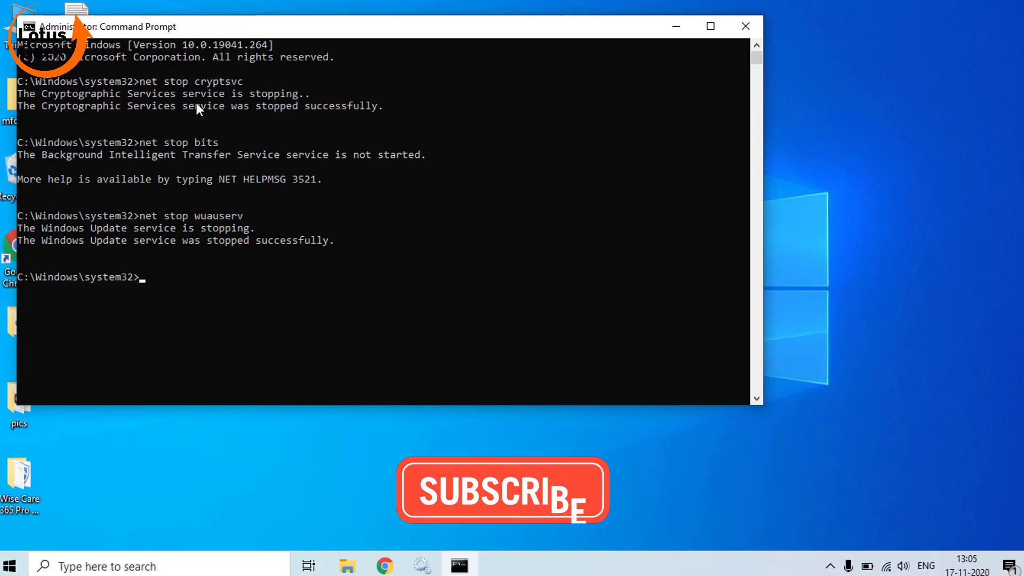
pyautogui.write('net stop msiserver')
pyautogui.press('Return')
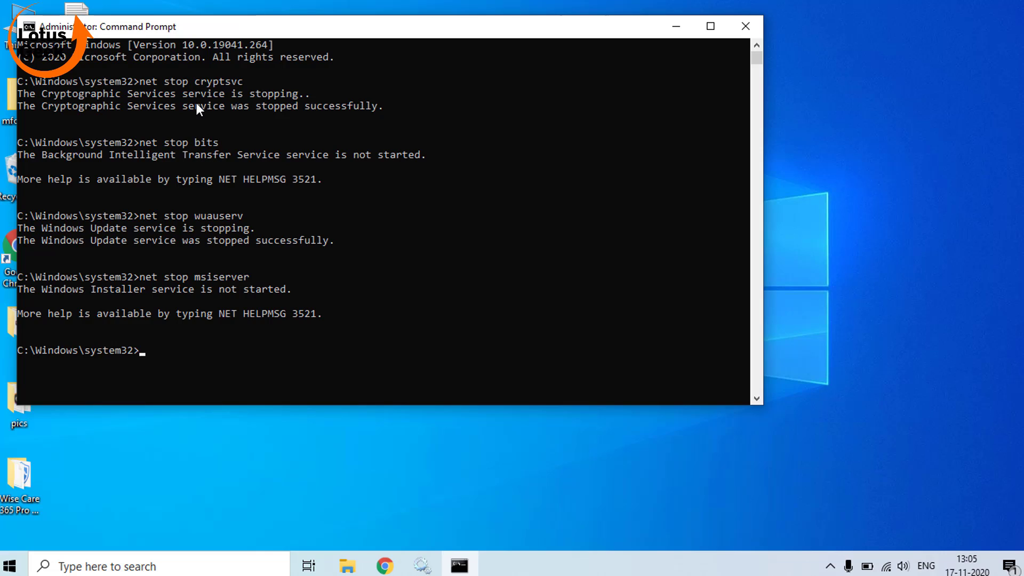
# Minimize the console and close the old Services window.
pyautogui.click(675, 32)
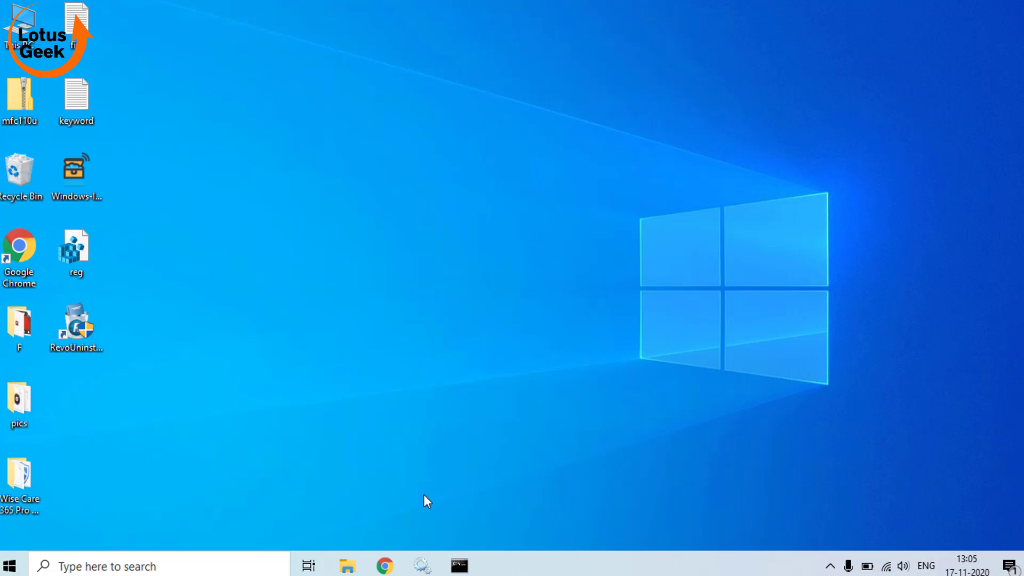
pyautogui.click(422, 566)
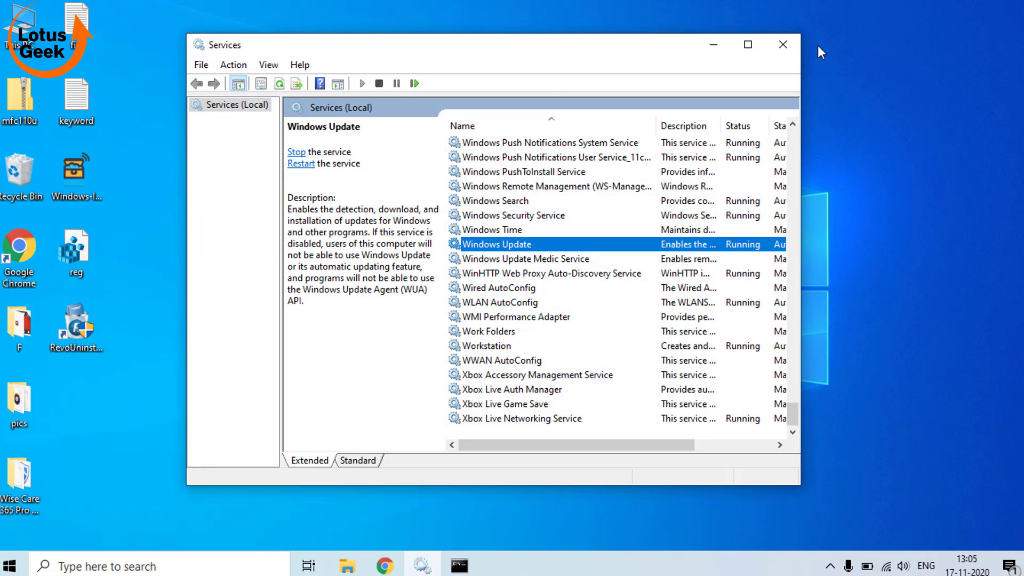
pyautogui.click(783, 45)
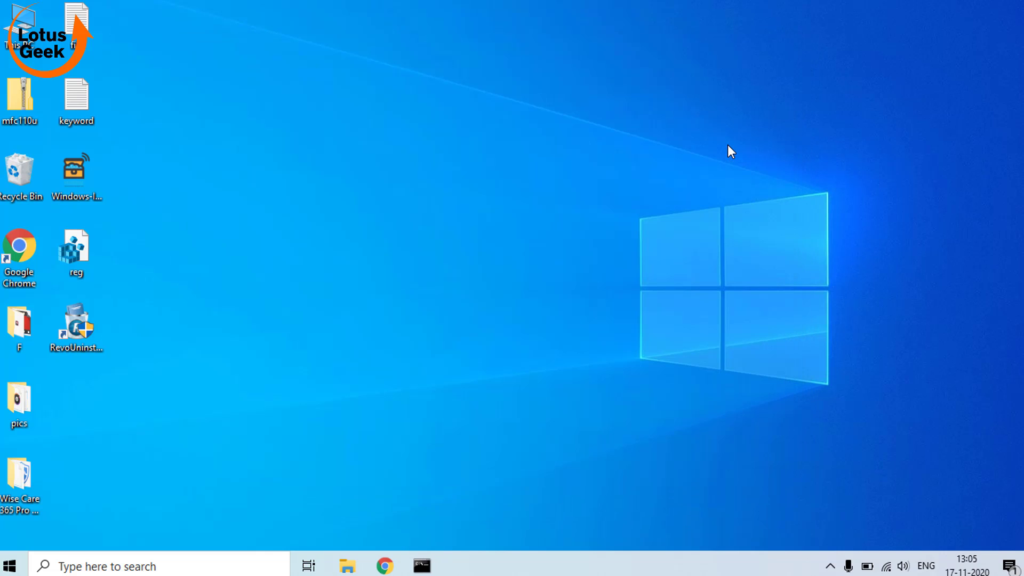
# Reopen Services and scroll to Windows Update to confirm it is no longer running.
pyautogui.press('super+r')
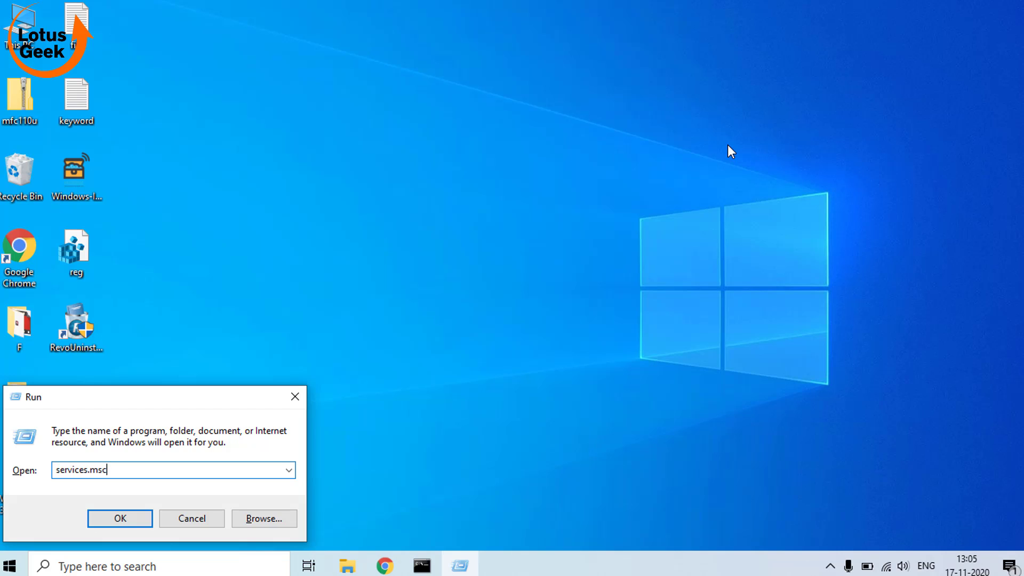
pyautogui.click(580, 384)
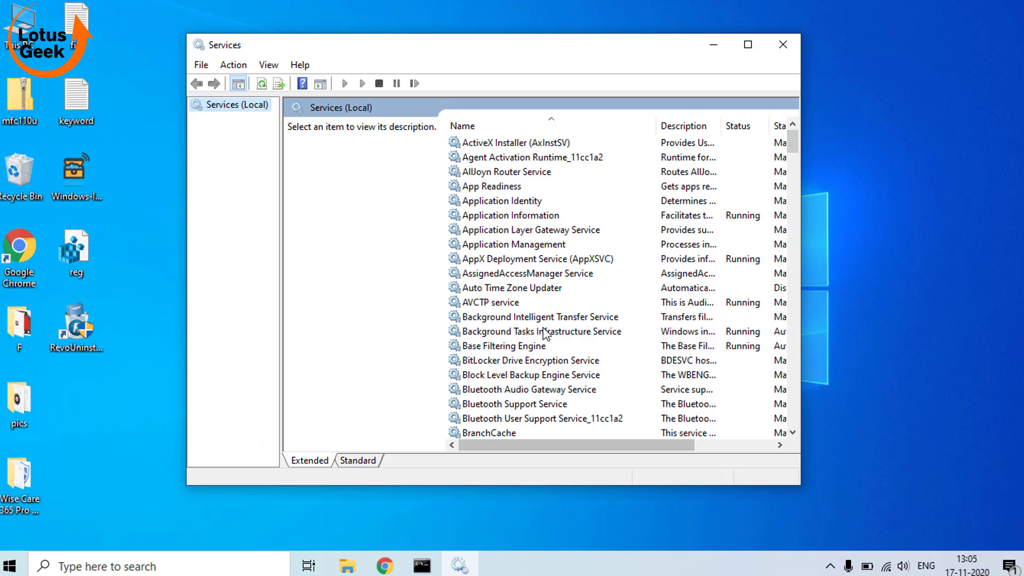
pyautogui.click(546, 331)
pyautogui.press('w')
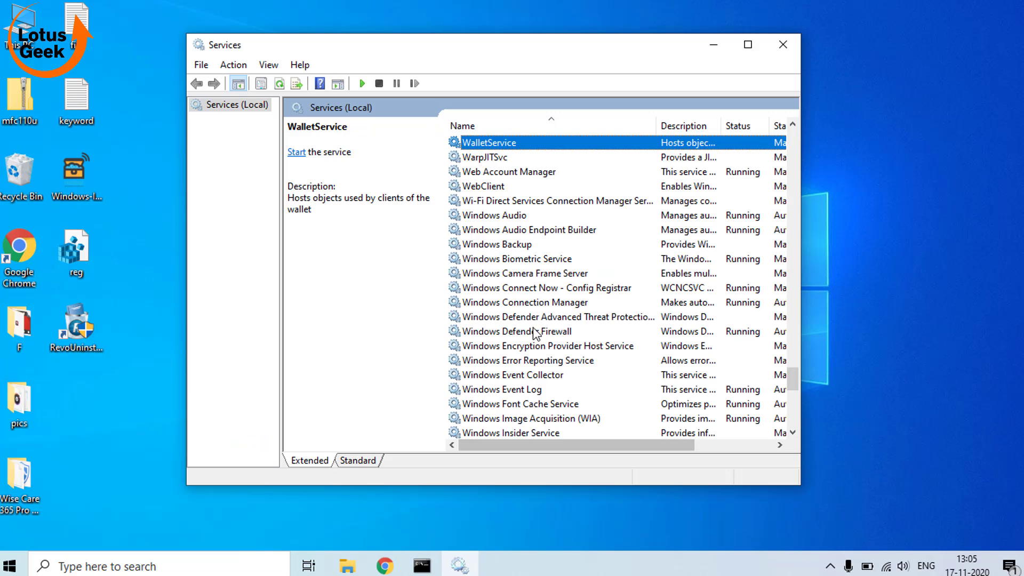
pyautogui.scroll(-10, 535, 333)
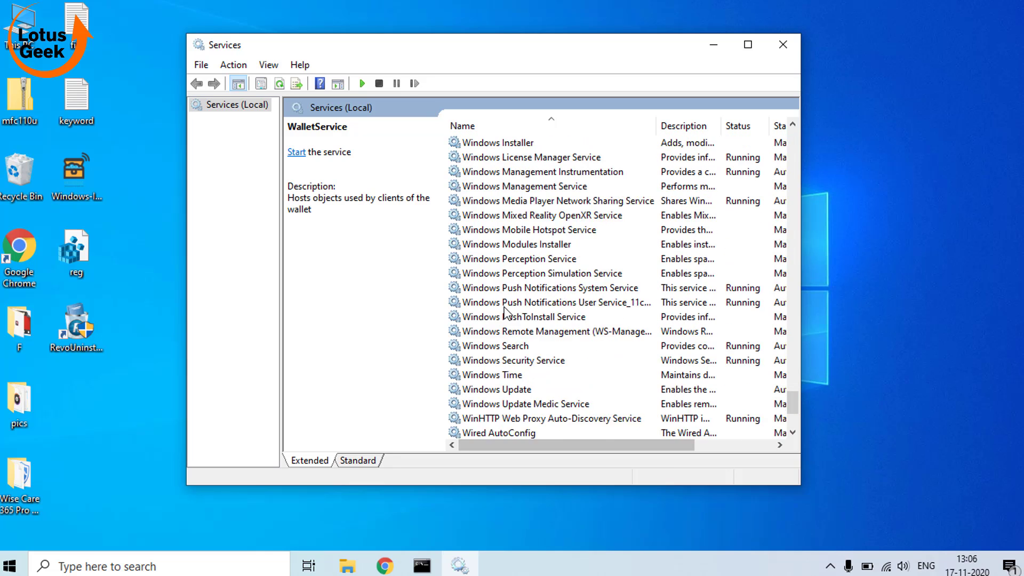
pyautogui.scroll(1, 505, 312)
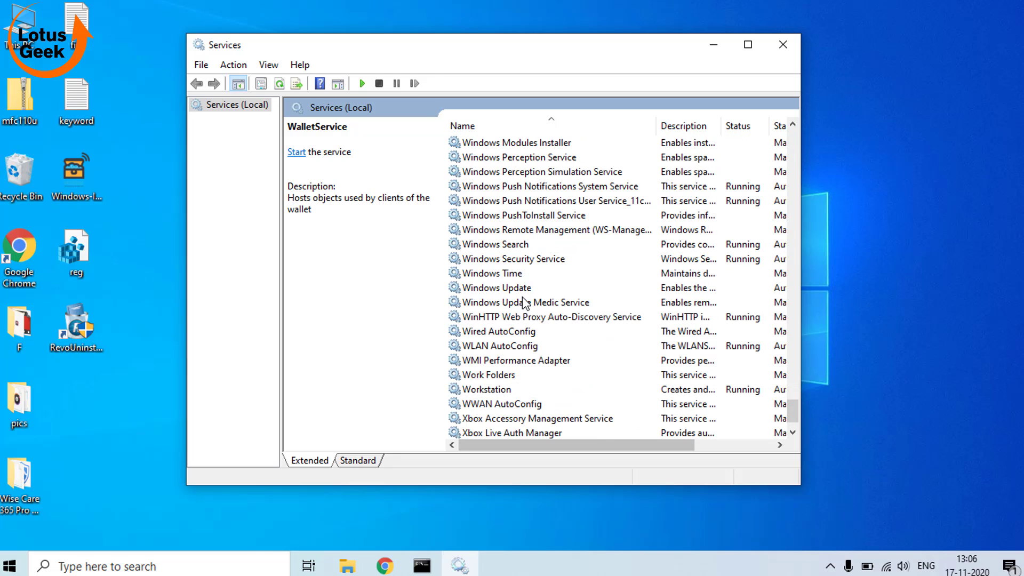
# Set Windows Update's startup type to Manual, apply it, and minimize Services.
pyautogui.doubleClick(525, 289)
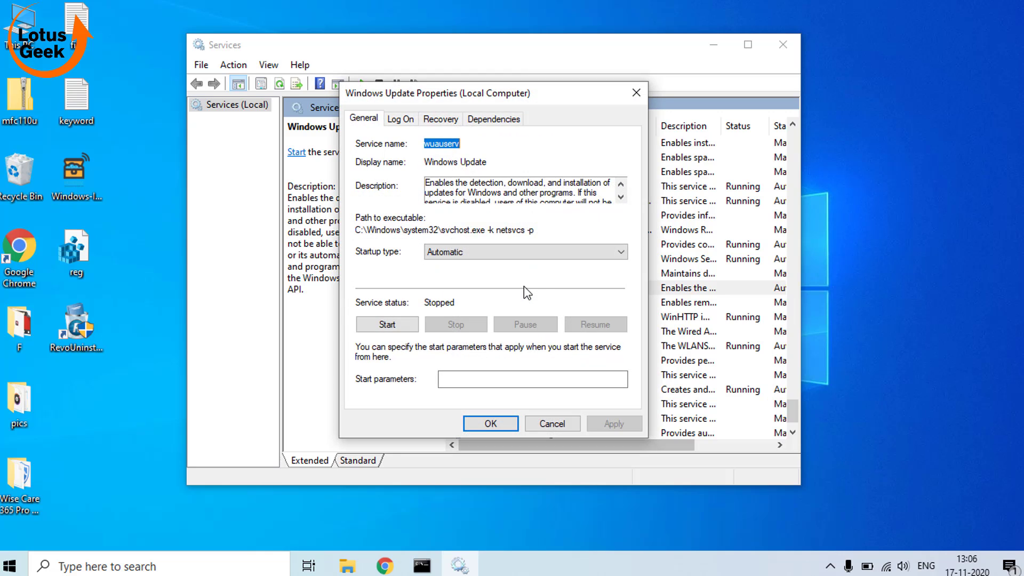
pyautogui.click(478, 253)
pyautogui.click(453, 286)
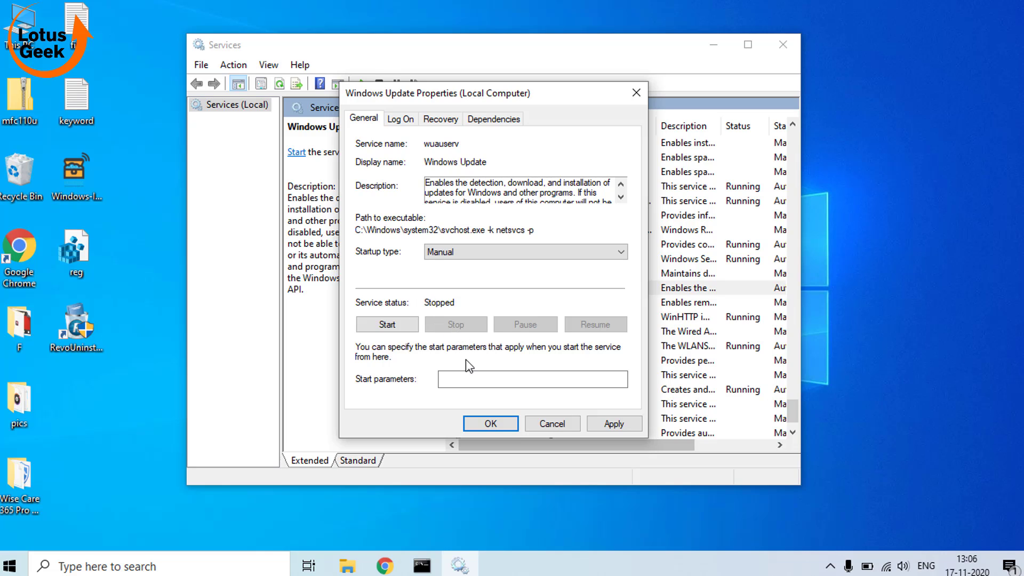
pyautogui.click(603, 425)
pyautogui.click(487, 424)
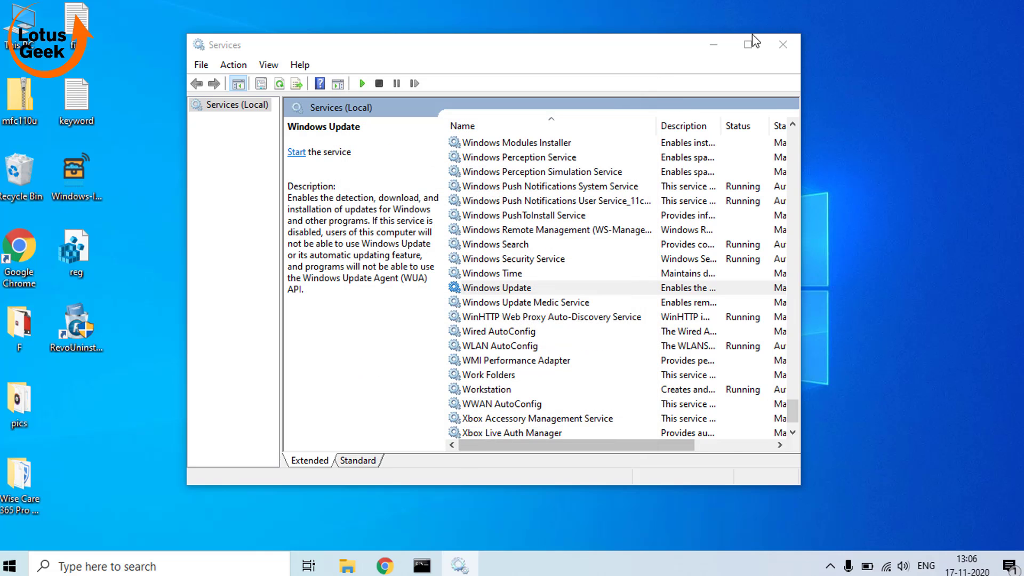
pyautogui.click(715, 46)
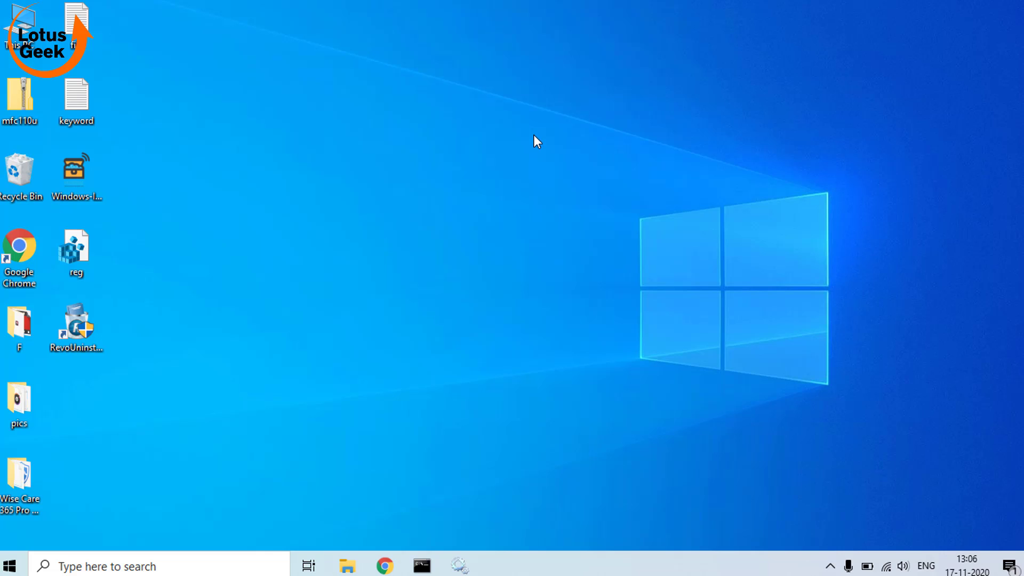
# Open File Explorer and navigate into Local Disk (C:) > Windows.
pyautogui.press('super+e')
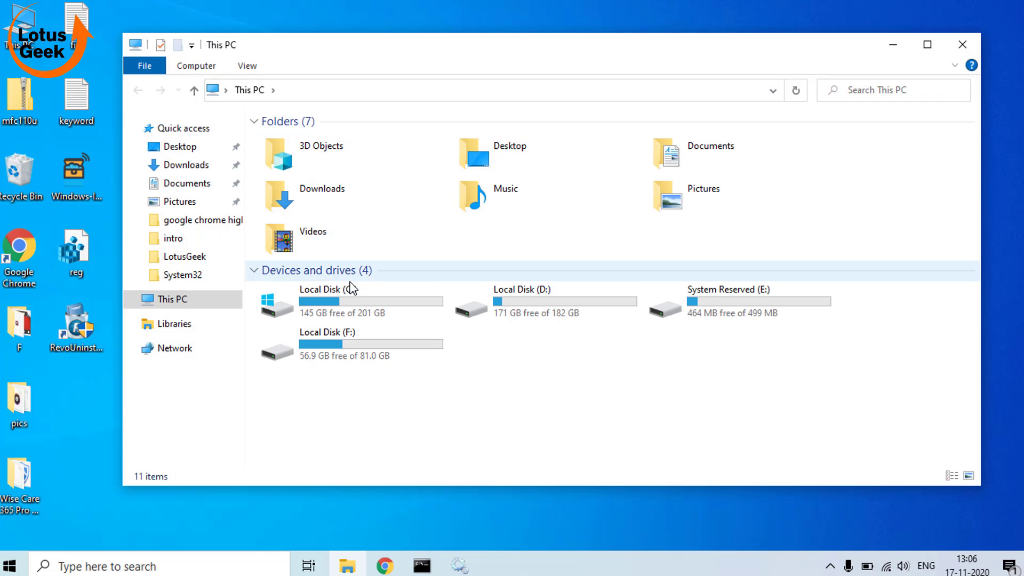
pyautogui.click(353, 288)
pyautogui.doubleClick(353, 291)
pyautogui.click(304, 223)
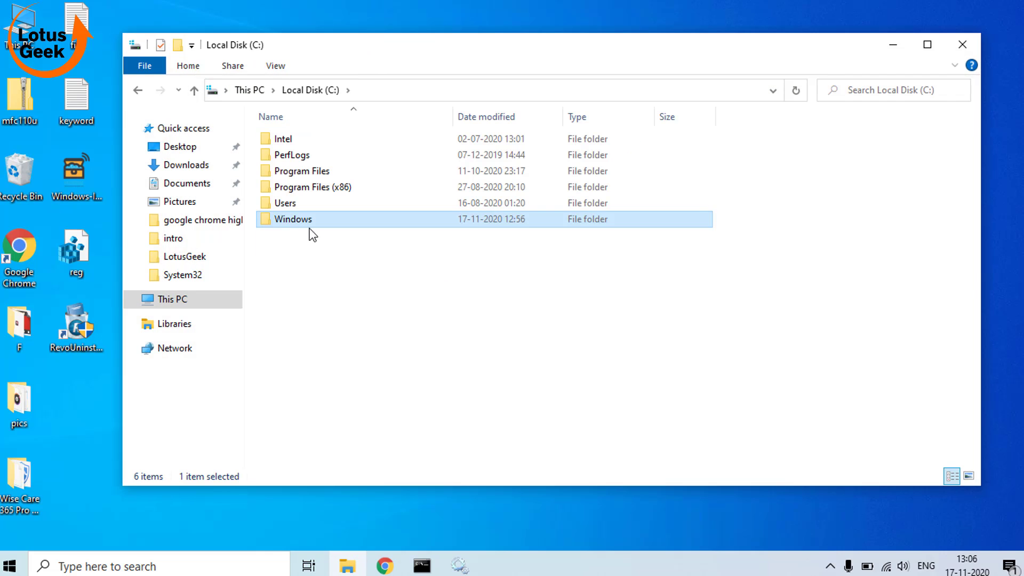
pyautogui.doubleClick(306, 223)
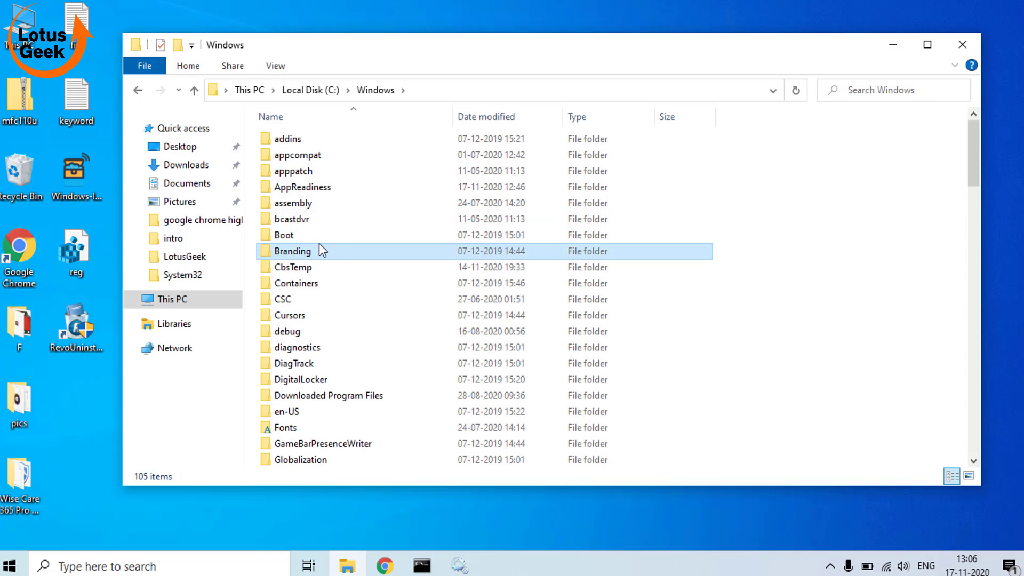
# Rename the SoftwareDistribution folder to SoftwareDistribution.old.
pyautogui.press('s')
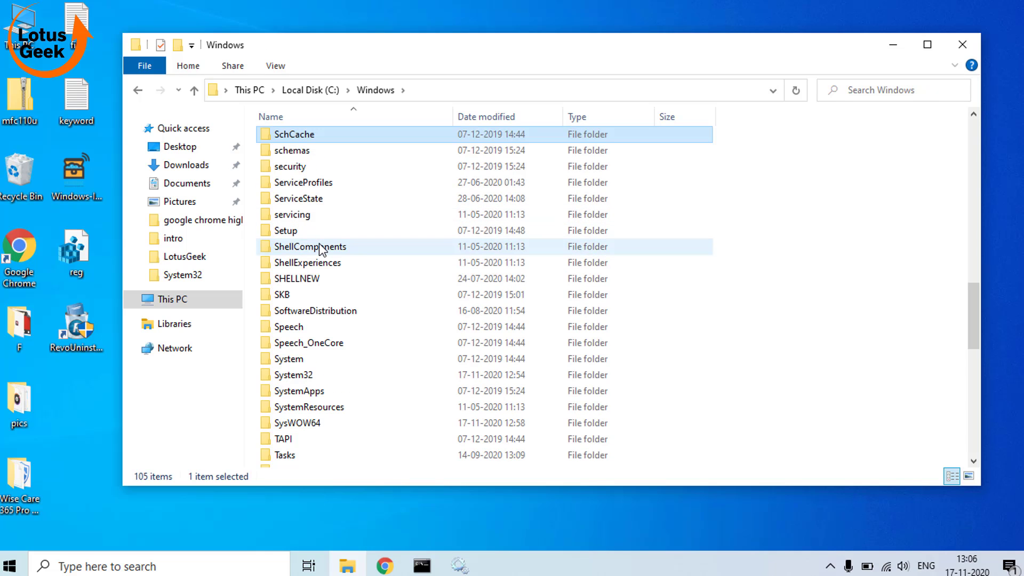
pyautogui.click(321, 313)
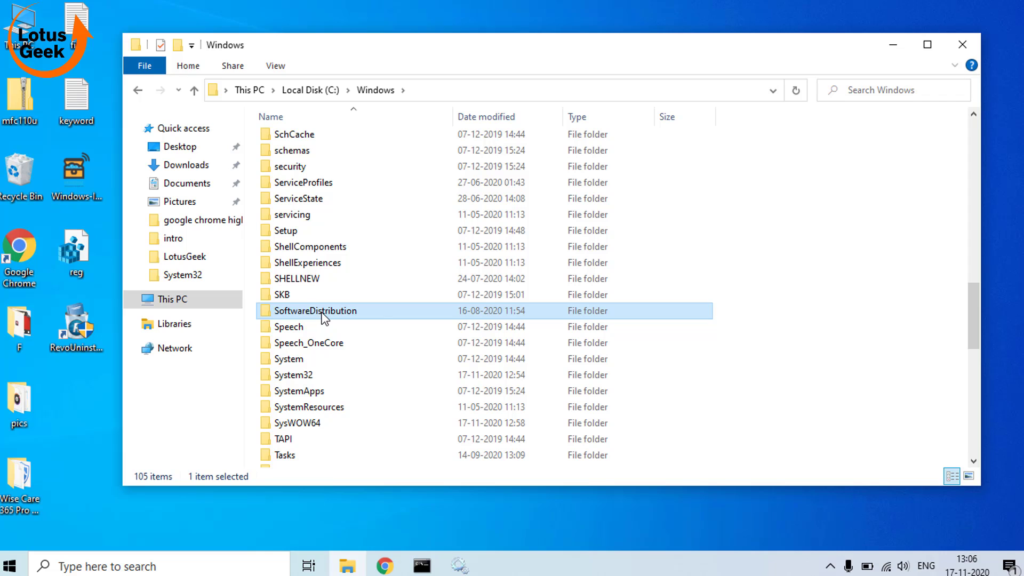
pyautogui.rightClick(321, 317)
pyautogui.click(370, 516)
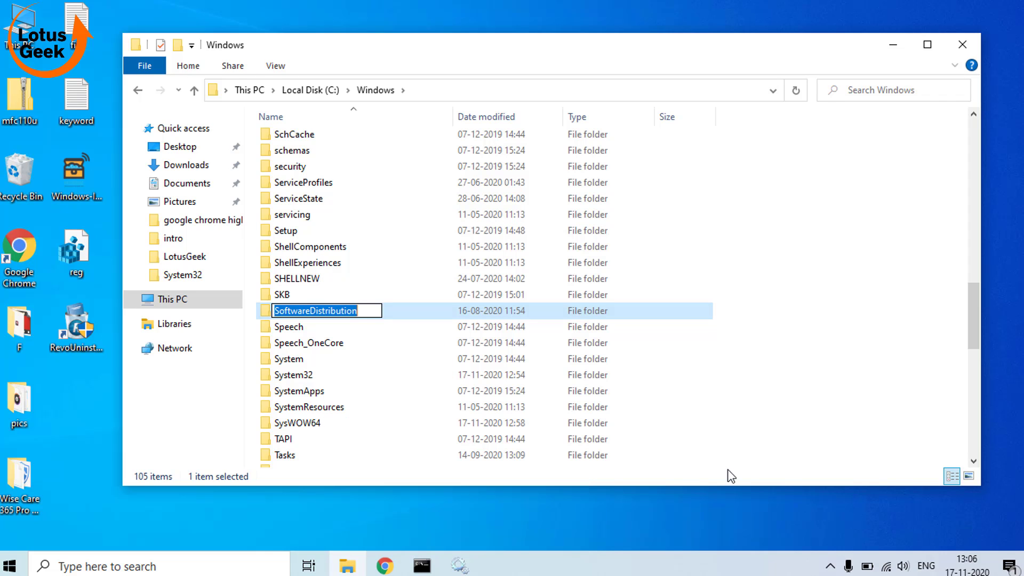
pyautogui.press('End')
pyautogui.write('.old')
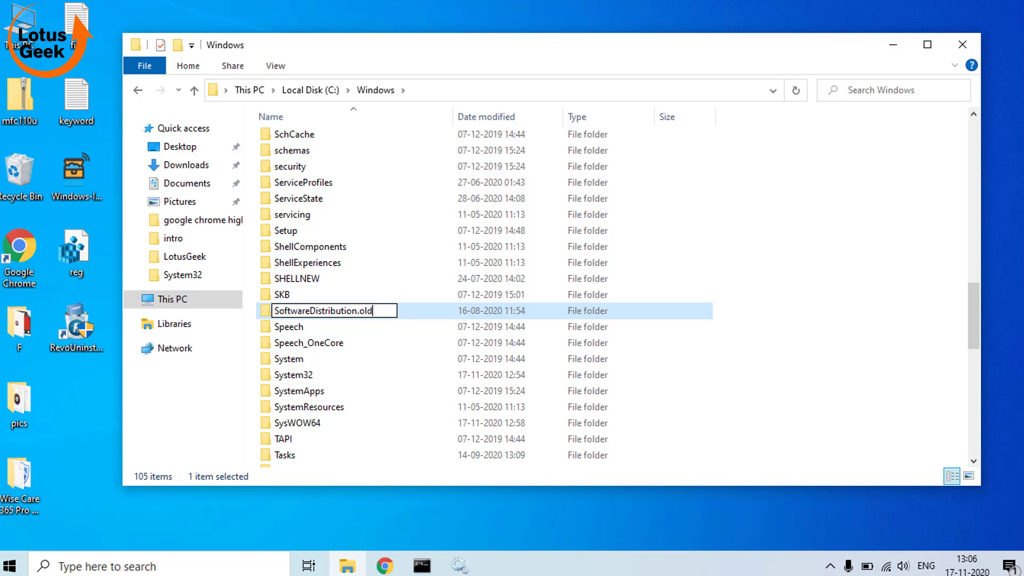
pyautogui.press('Return')
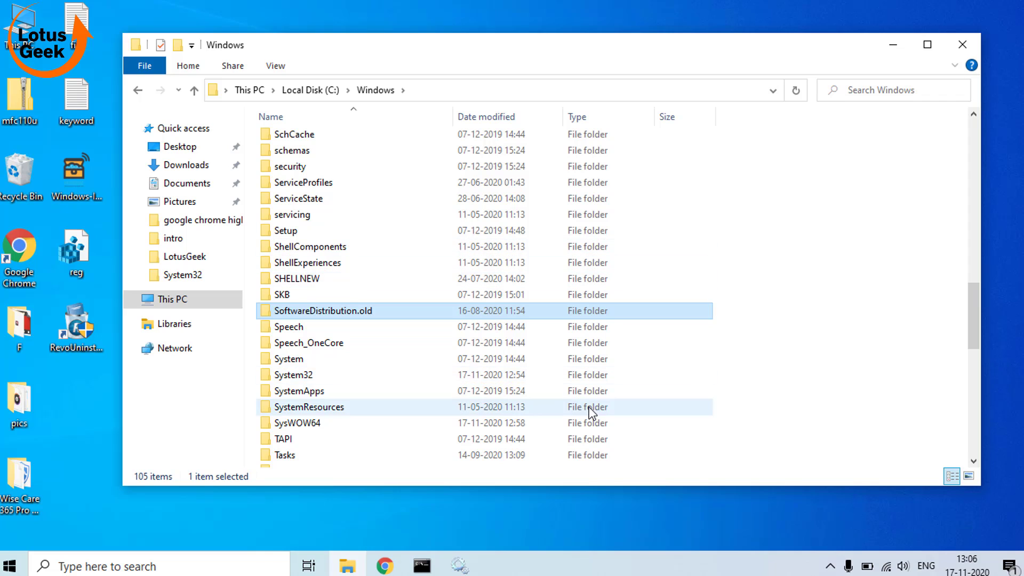
pyautogui.click(337, 331)
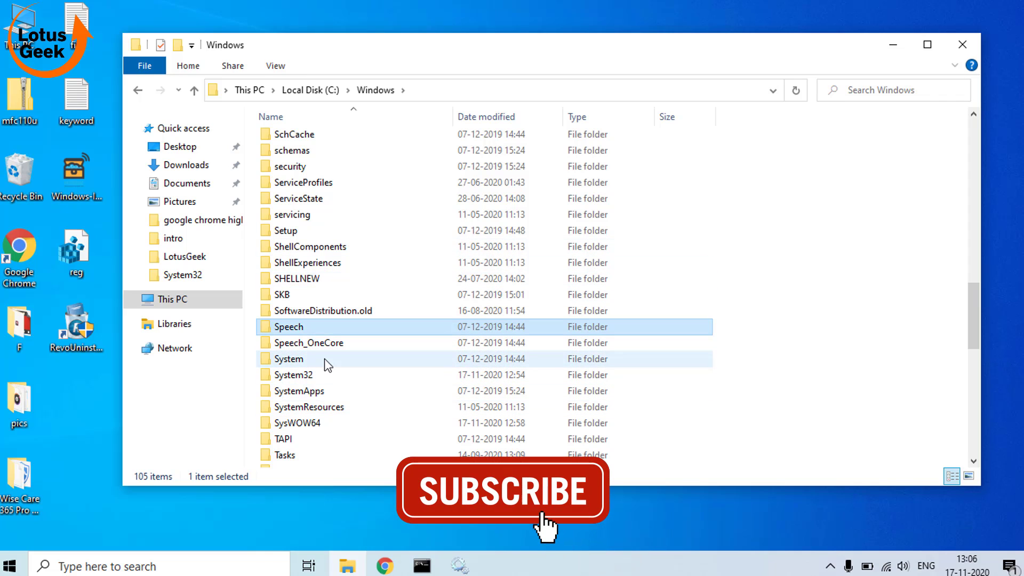
# Open the C:\Windows\SysWOW64 folder and move through its folder list.
pyautogui.click(309, 424)
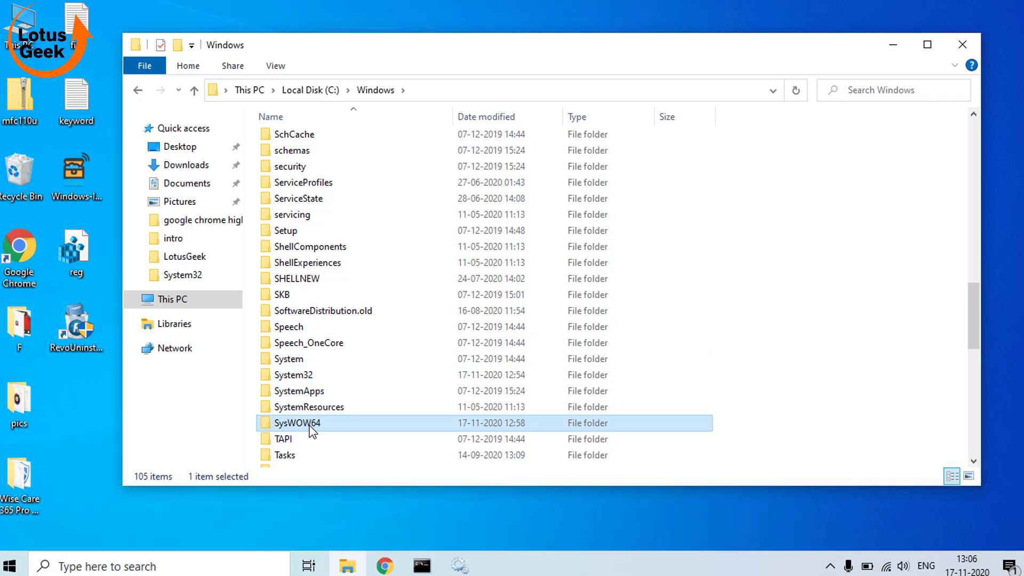
pyautogui.doubleClick(306, 424)
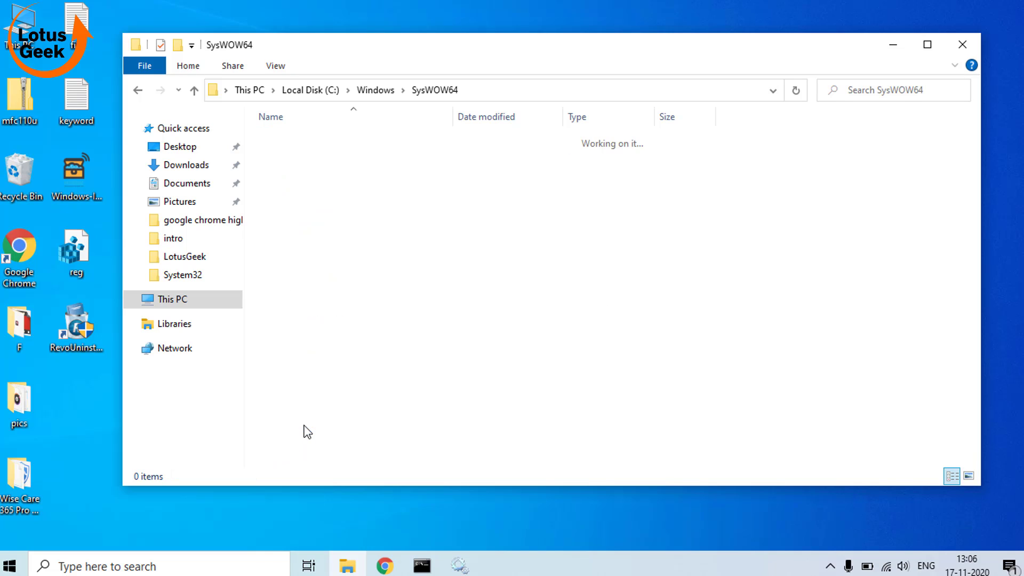
pyautogui.write('c_g')
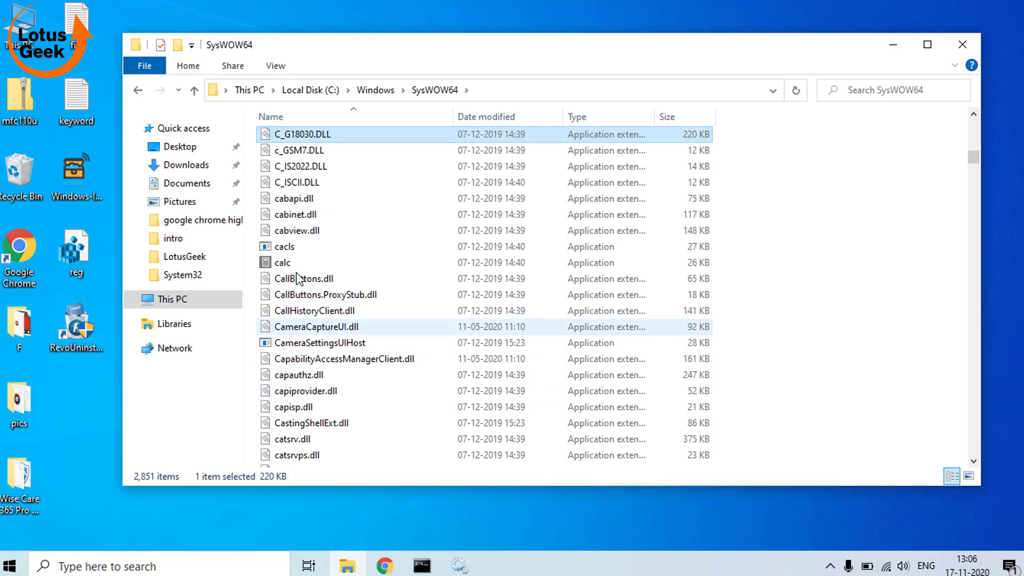
pyautogui.press('Down')
pyautogui.press('Down')
pyautogui.press('Down')
pyautogui.press('Down')
pyautogui.press('F5')
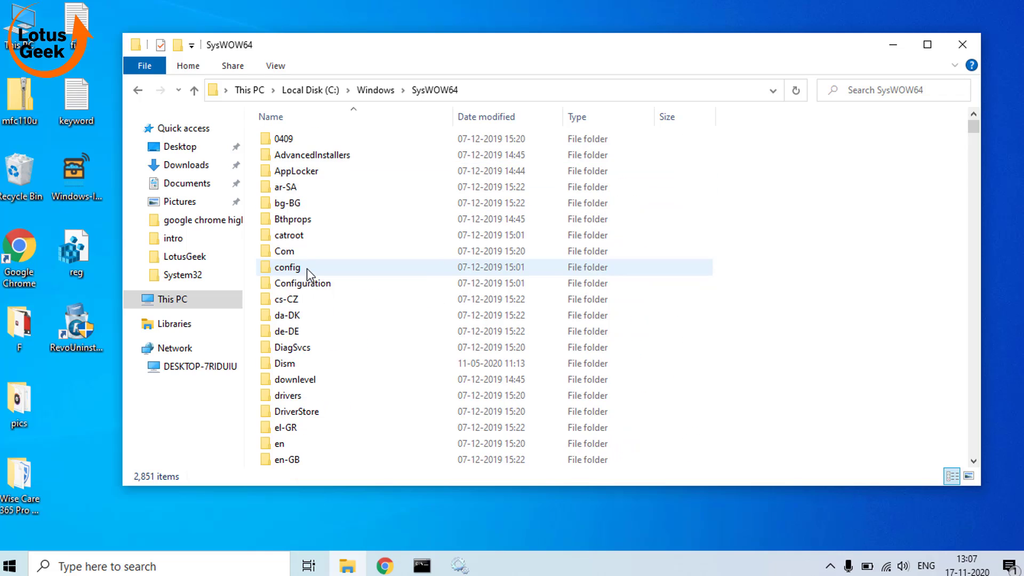
pyautogui.click(306, 268)
pyautogui.press('Down')
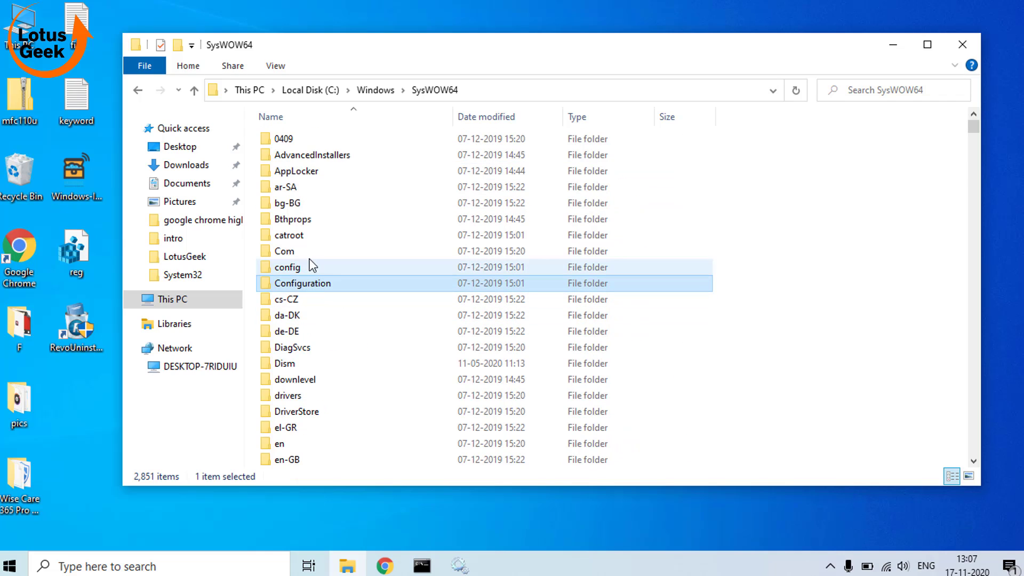
# Rename the catroot folder to catroot.old.
pyautogui.click(293, 236)
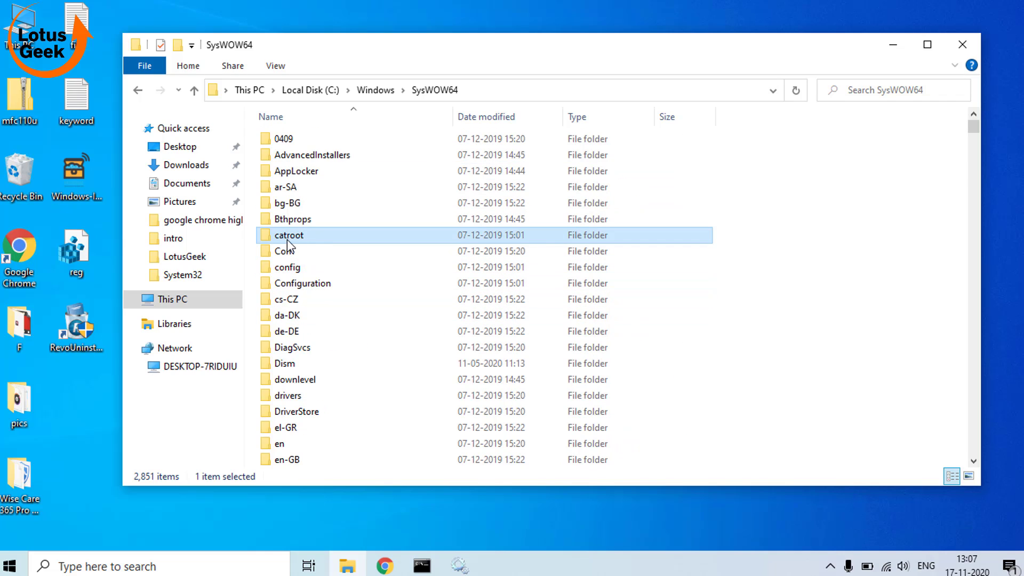
pyautogui.rightClick(295, 243)
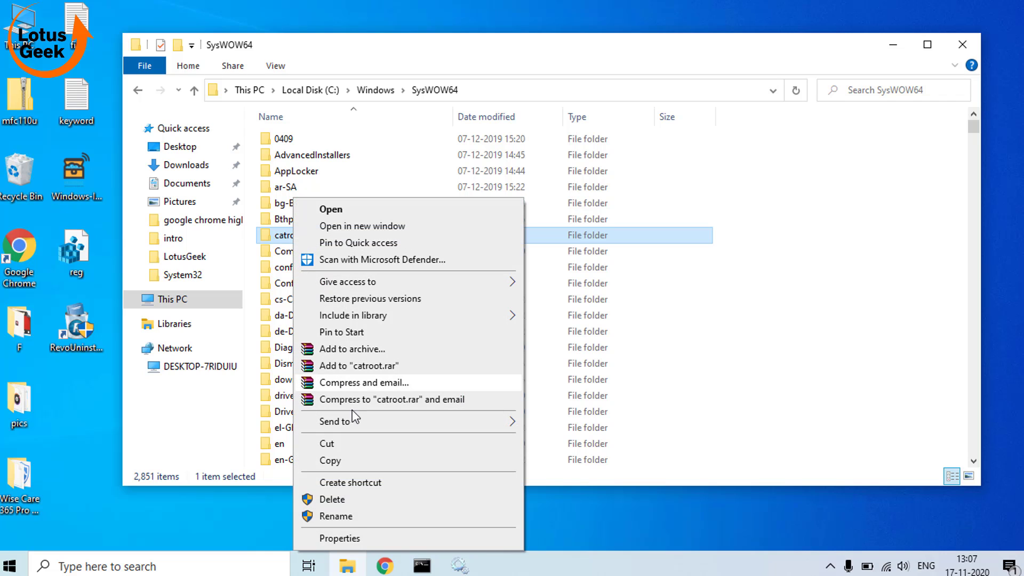
pyautogui.click(349, 515)
pyautogui.press('End')
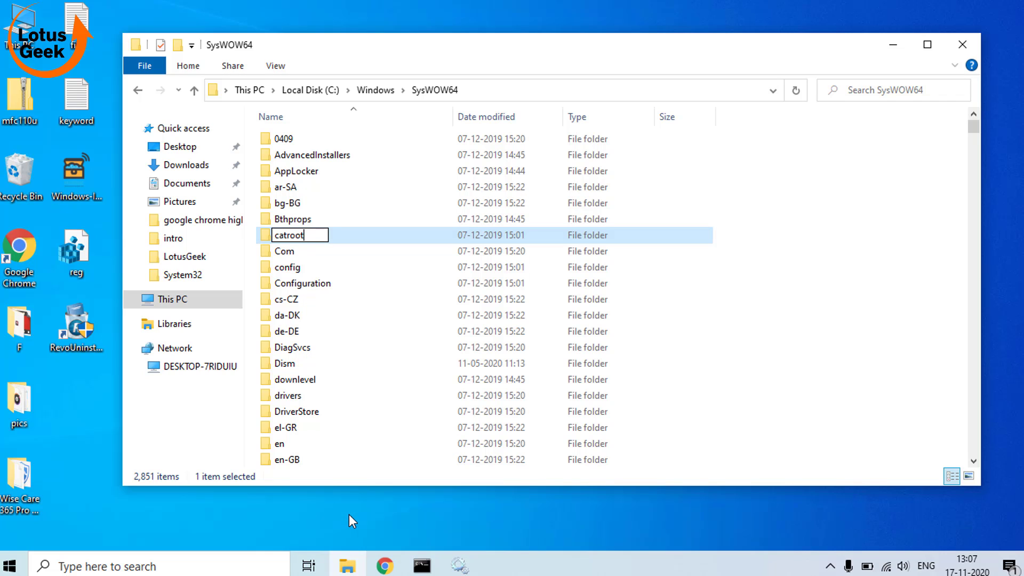
pyautogui.write('.old')
pyautogui.press('Return')
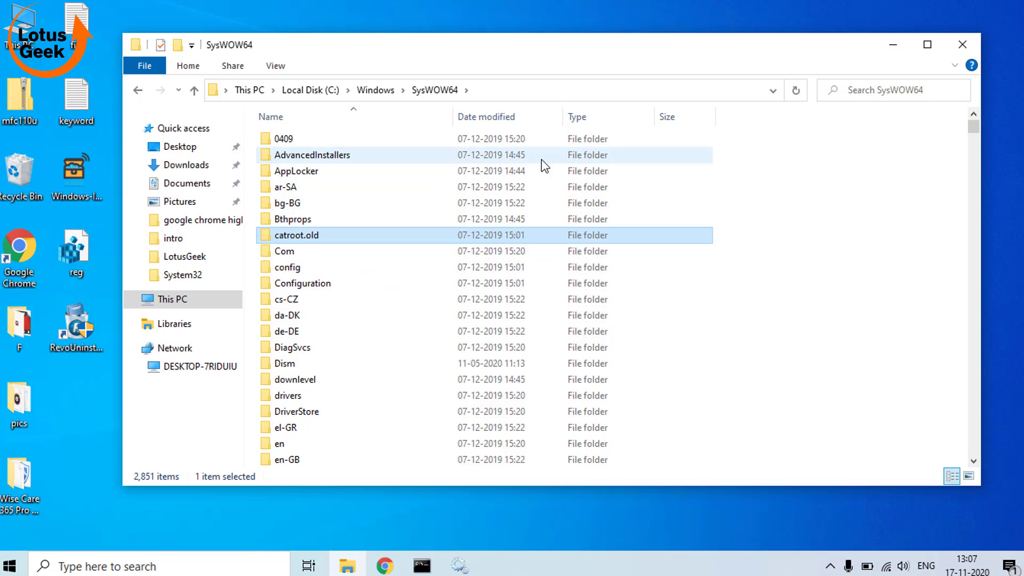
# Minimize Explorer and run net start cryptsvc and net start bits in Command Prompt.
pyautogui.click(890, 46)
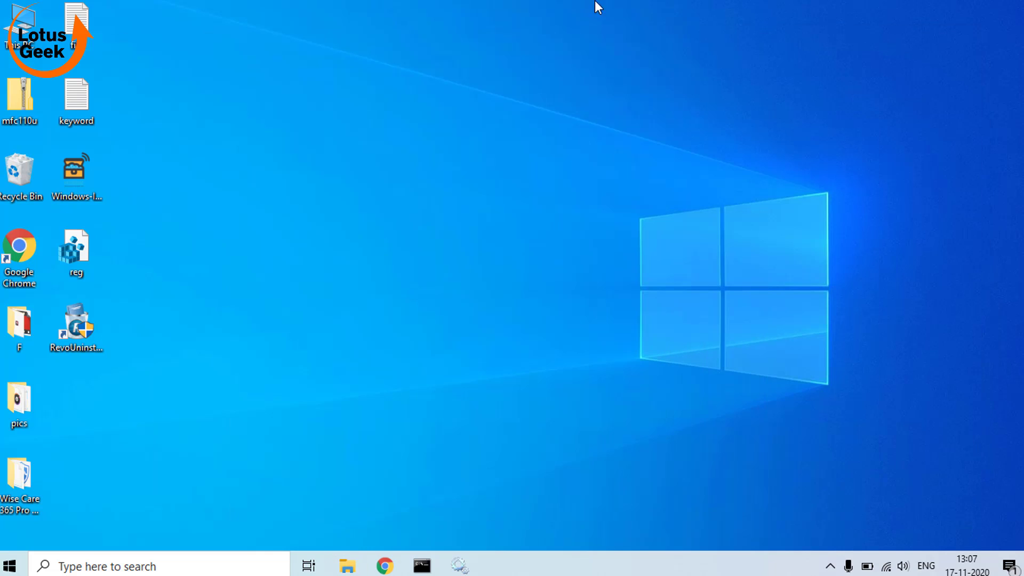
pyautogui.click(422, 566)
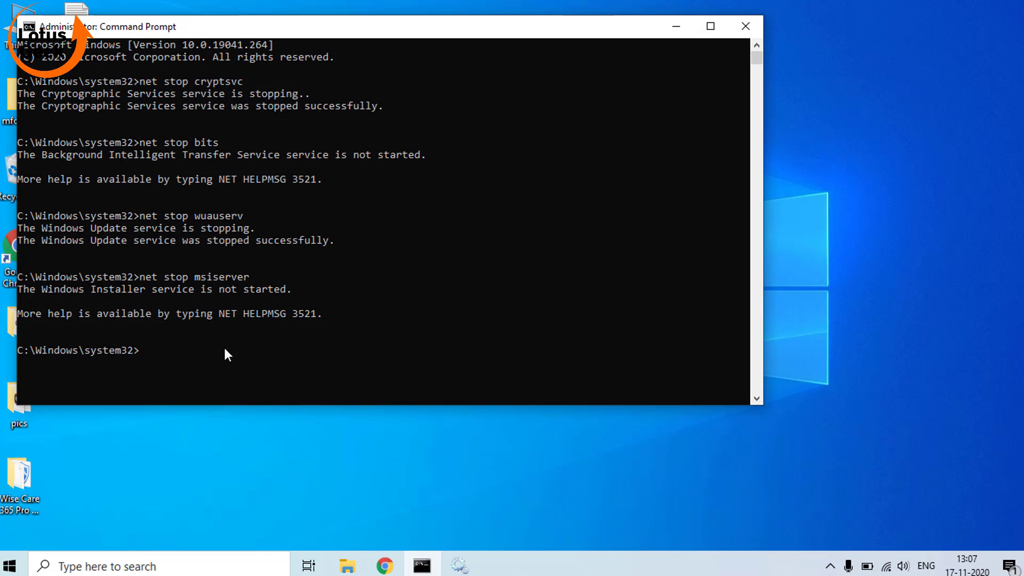
pyautogui.click(169, 358)
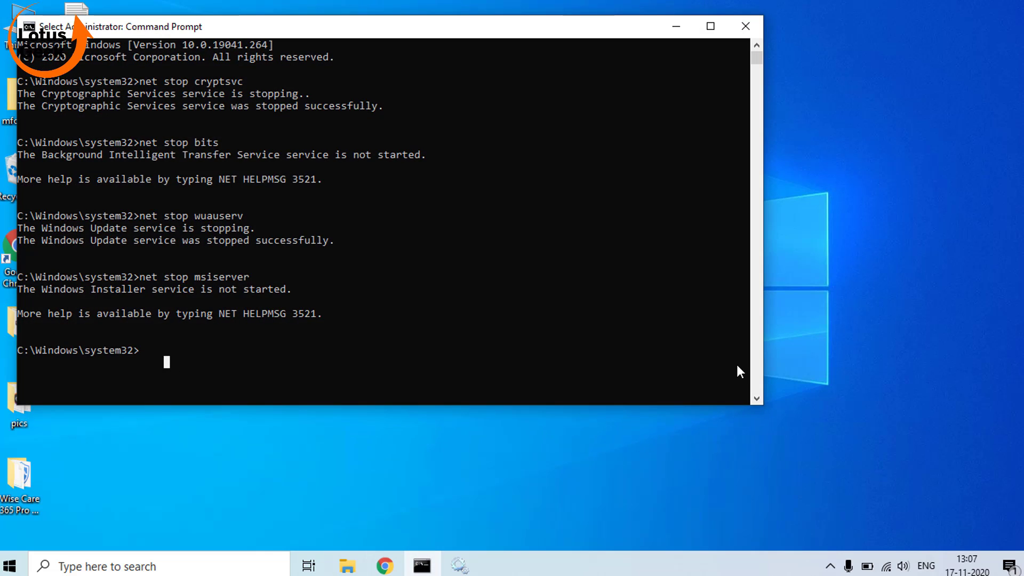
pyautogui.write('net st')
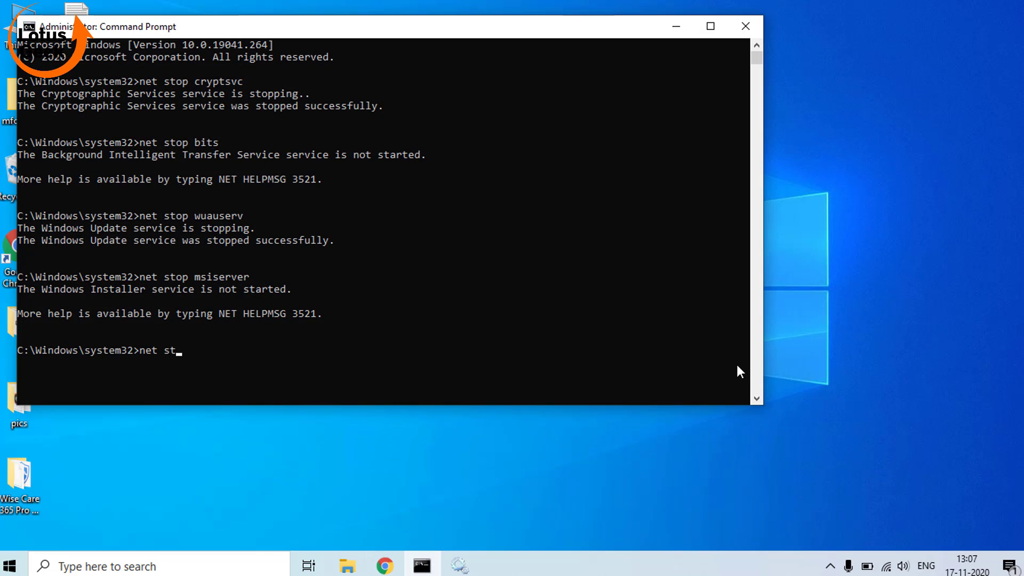
pyautogui.write('art crypt')
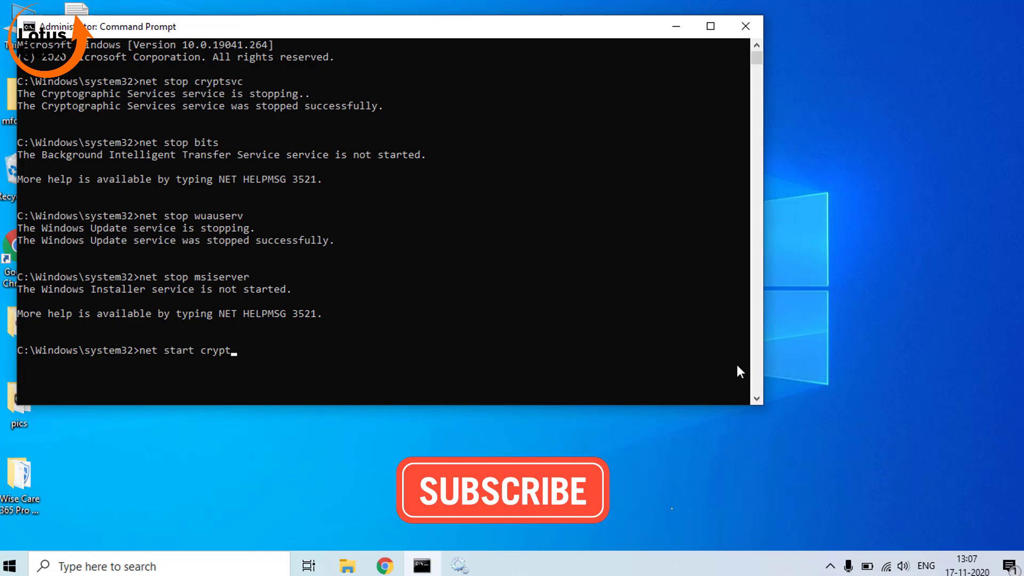
pyautogui.write('svc')
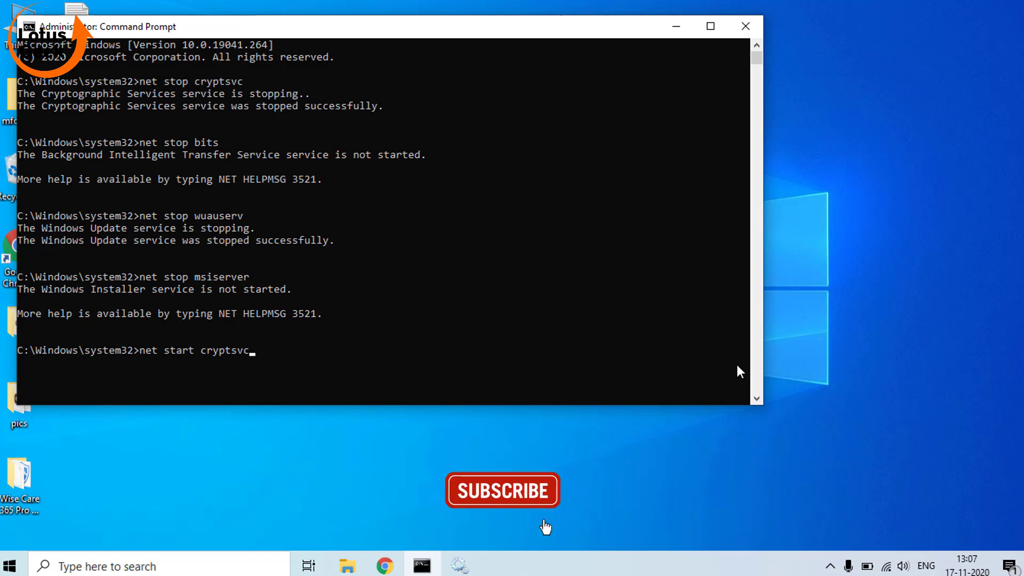
pyautogui.press('Return')
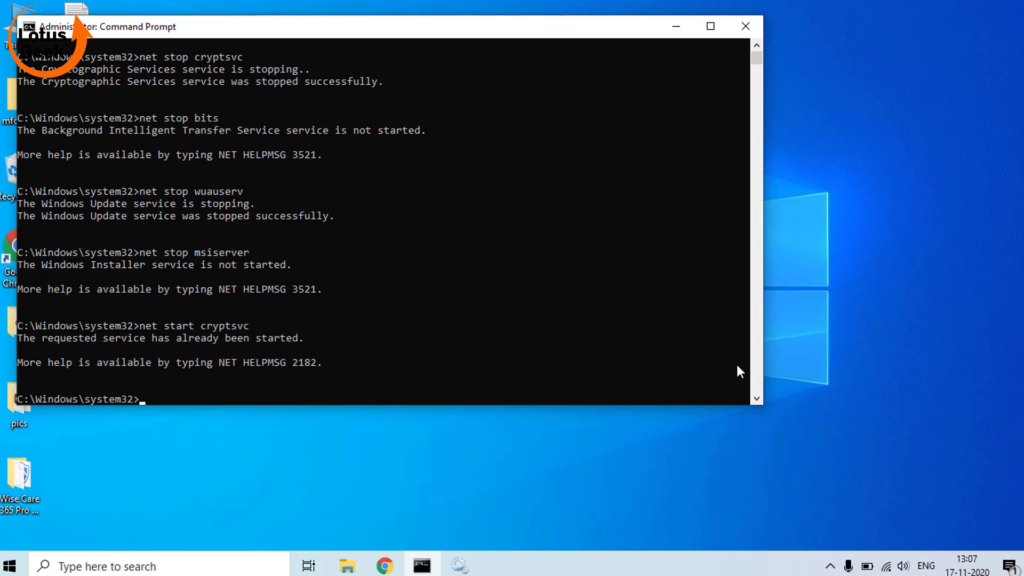
pyautogui.write('net start')
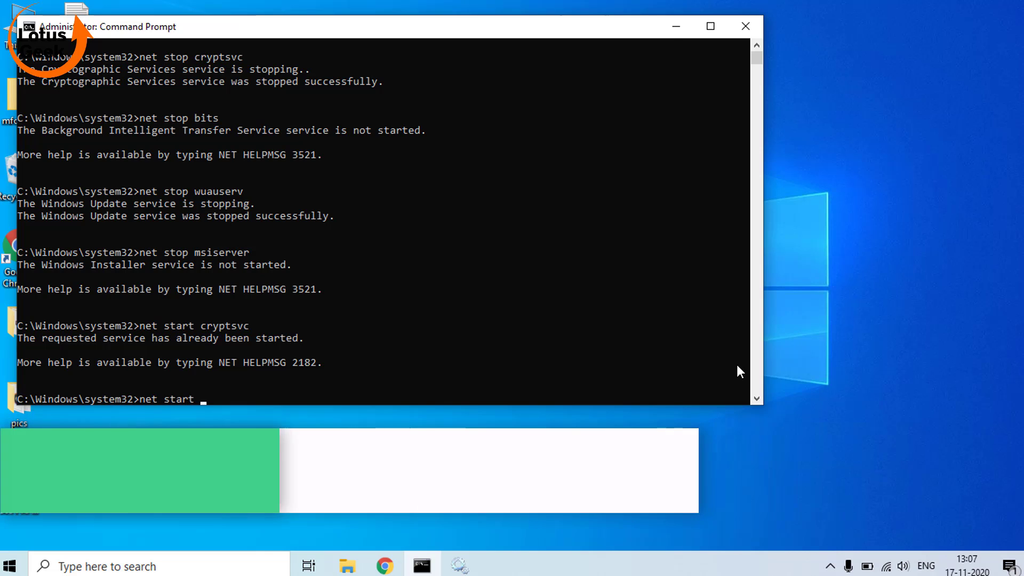
pyautogui.write(' bits')
pyautogui.press('Return')
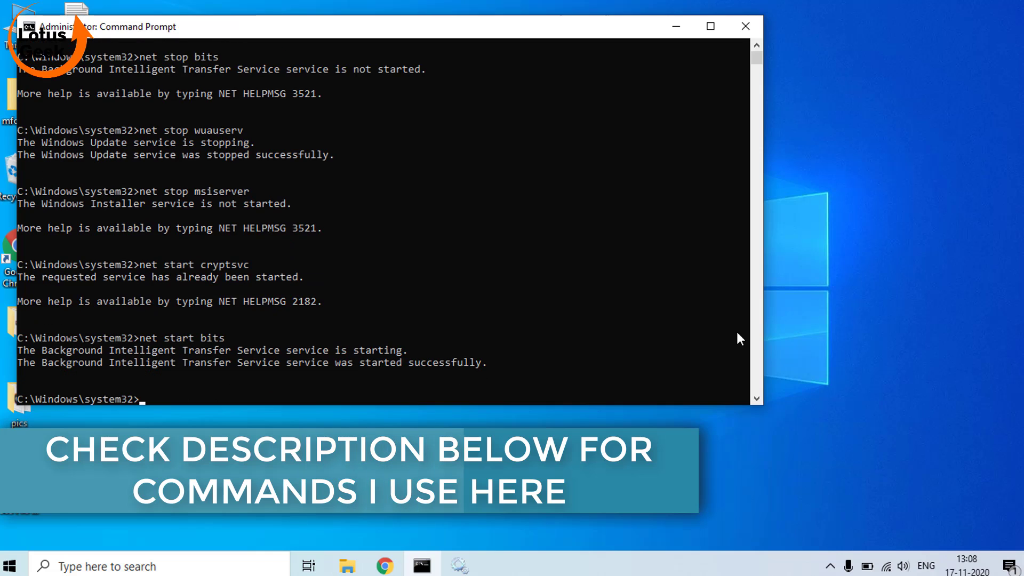
# Run net start wuauserv and net start msiserver, then exit the console.
pyautogui.write('net start wuauserv')
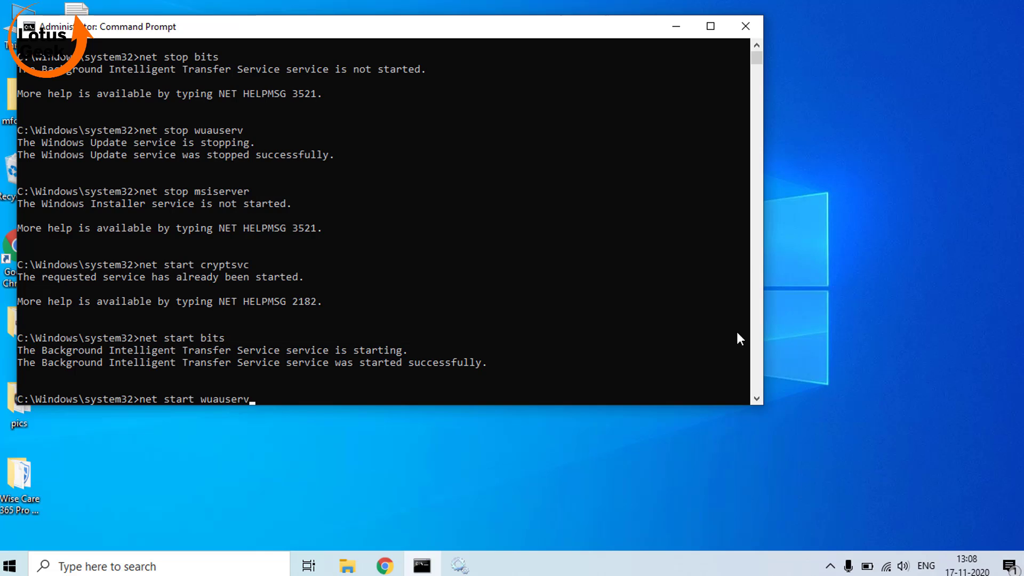
pyautogui.press('Return')
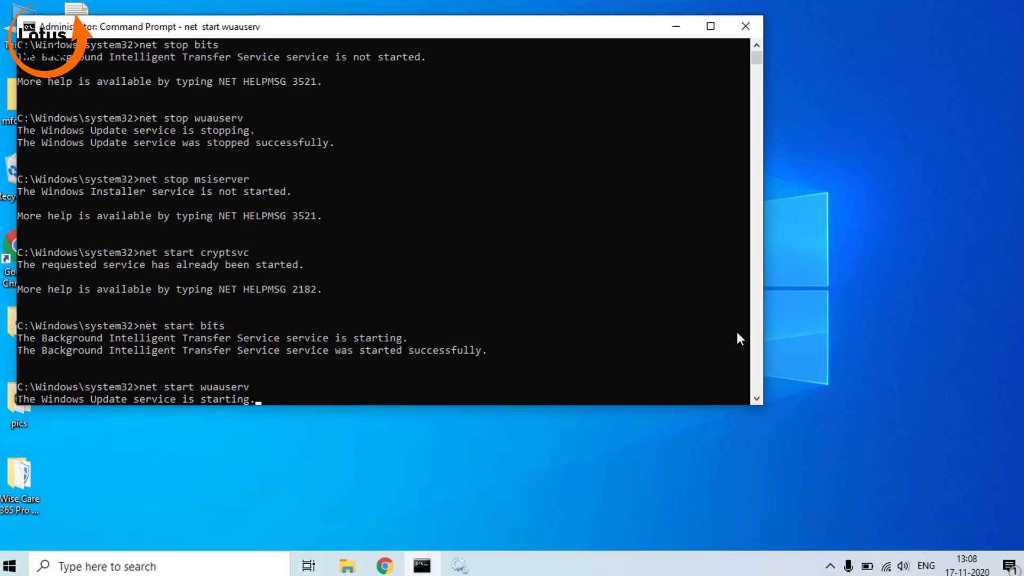
pyautogui.write('net s')
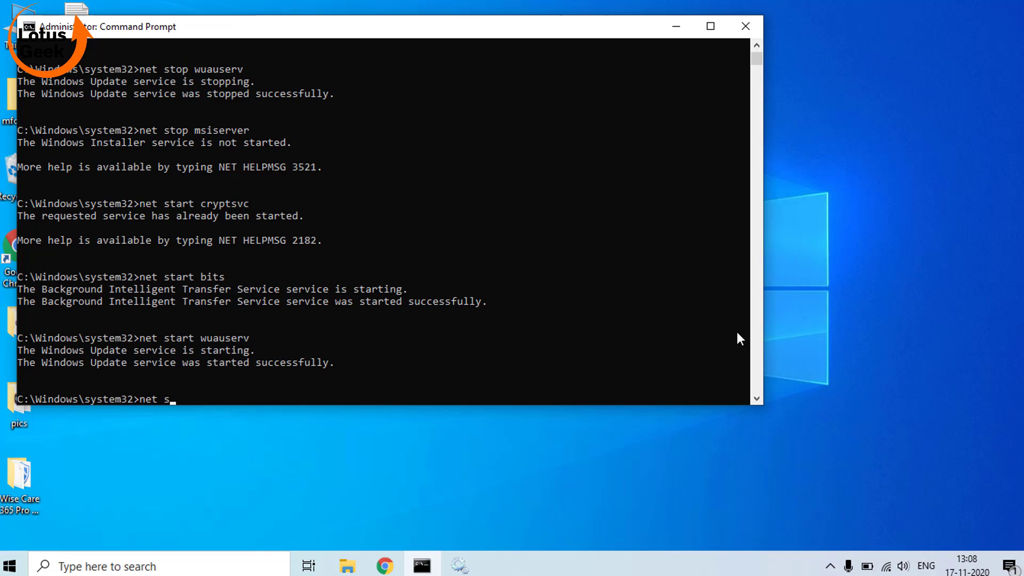
pyautogui.write('tart msiserver')
pyautogui.press('Return')
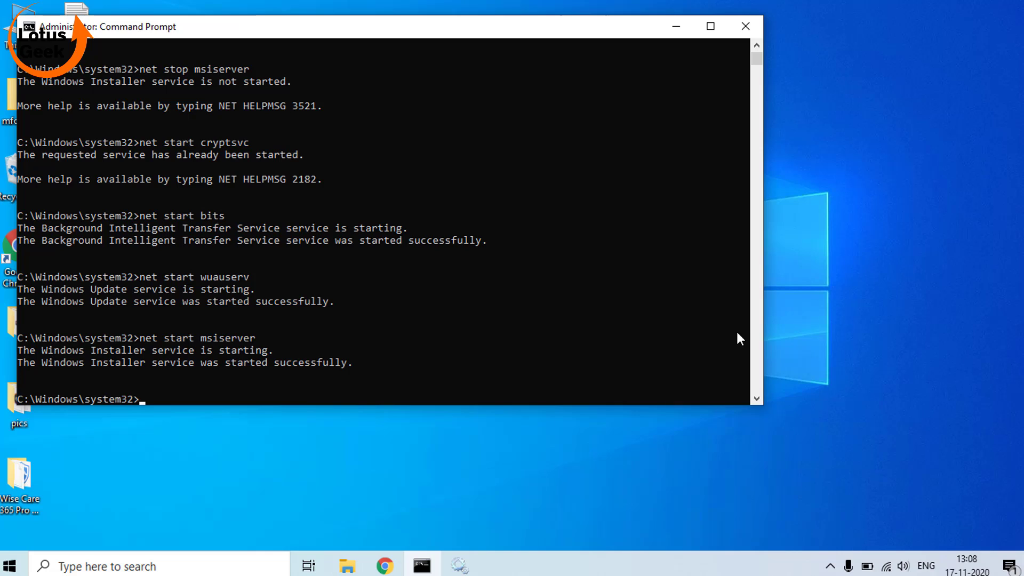
pyautogui.write('exit')
pyautogui.press('Return')
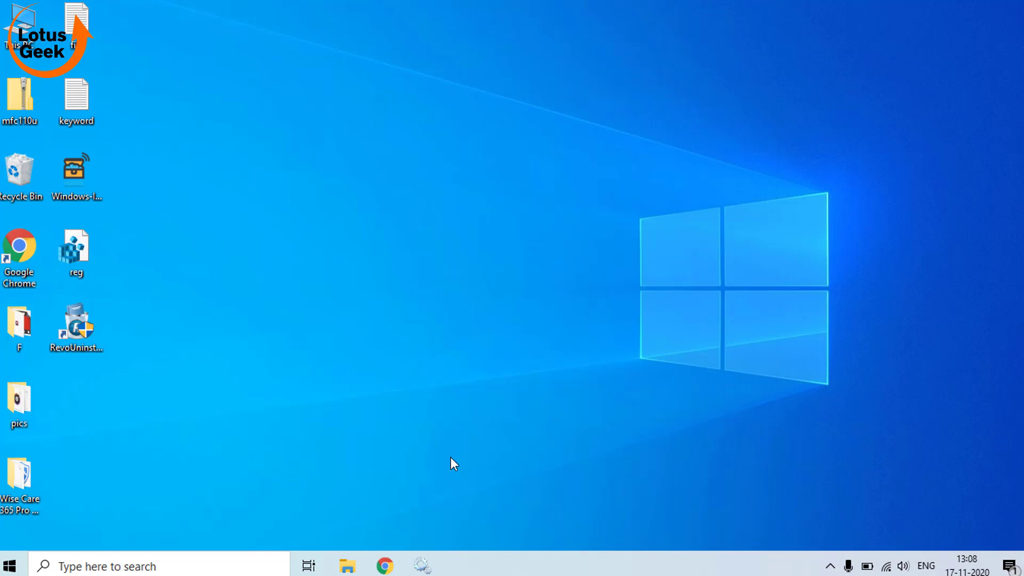
# Set the Windows Update service's startup type to Automatic, apply it, and close Services.
pyautogui.click(422, 565)
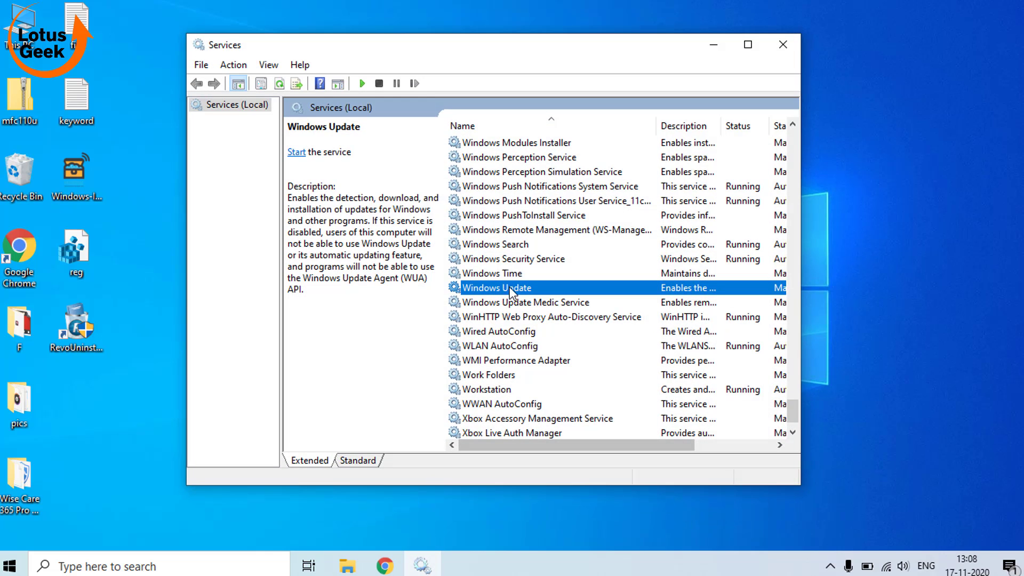
pyautogui.doubleClick(496, 288)
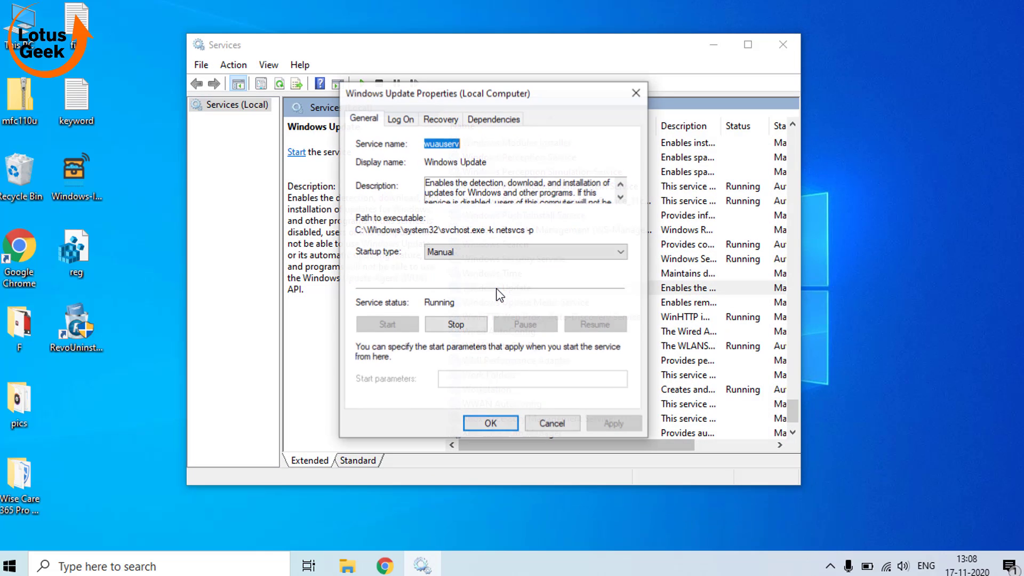
pyautogui.click(476, 255)
pyautogui.click(462, 276)
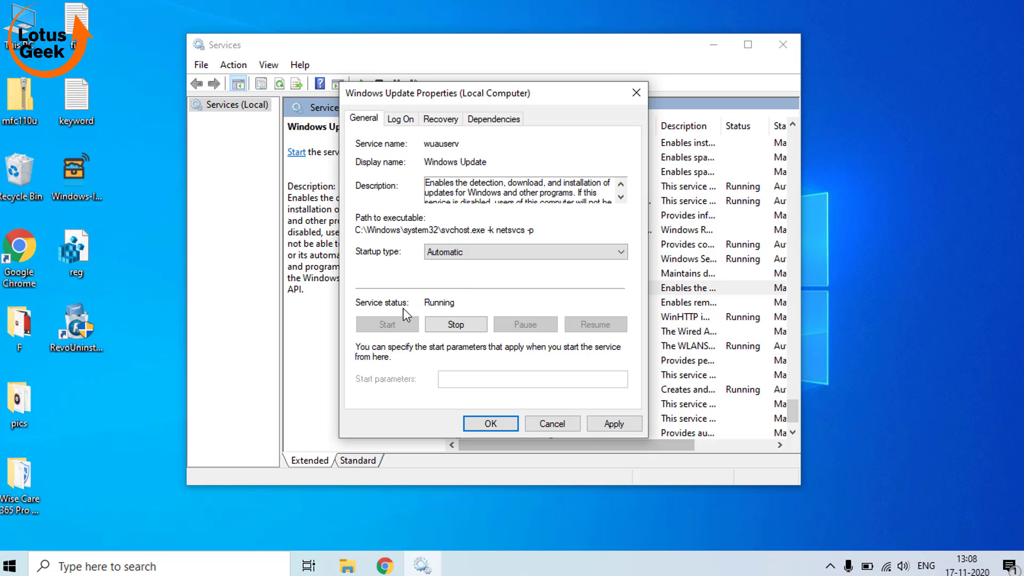
pyautogui.click(611, 427)
pyautogui.click(511, 421)
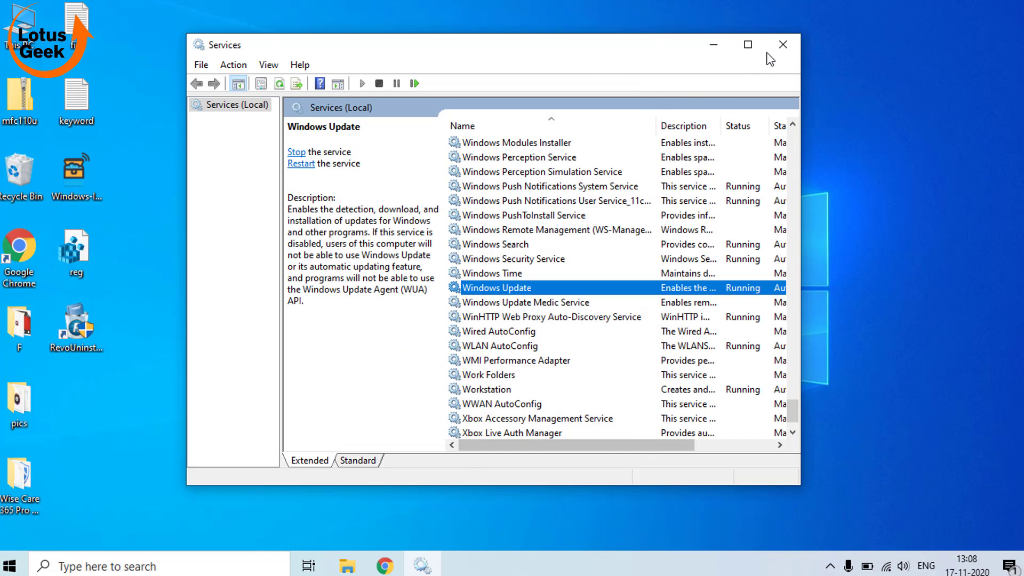
pyautogui.click(783, 44)
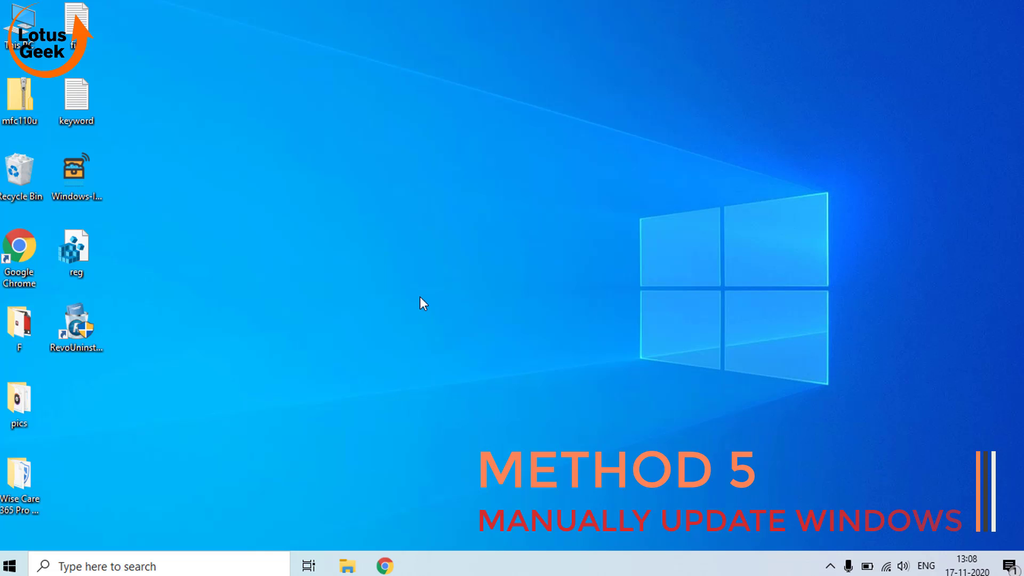
# Download the Update Assistant from Microsoft's Download Windows 10 page, saving it to the Desktop.
pyautogui.click(384, 566)
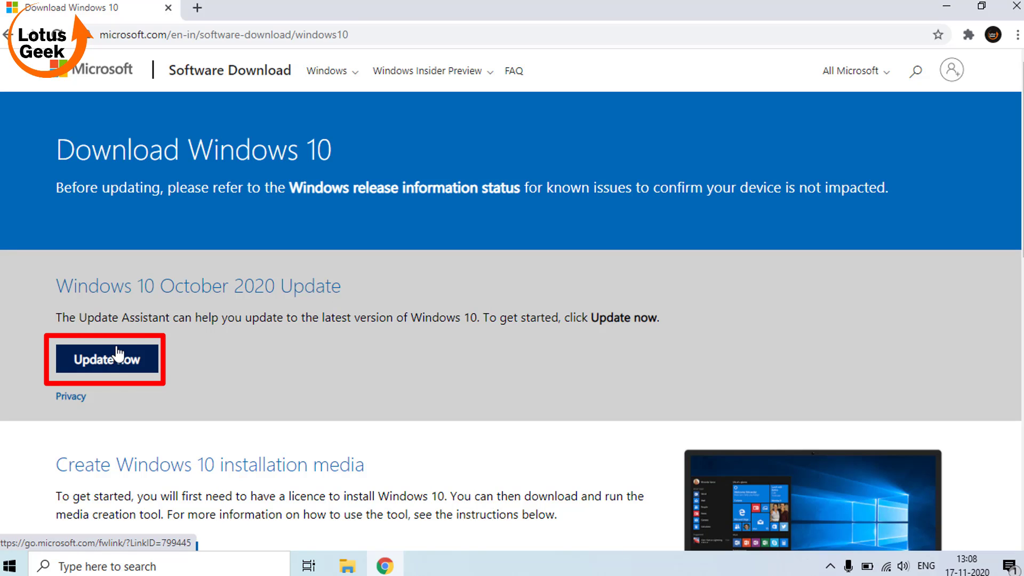
pyautogui.click(123, 361)
pyautogui.click(132, 354)
pyautogui.click(133, 356)
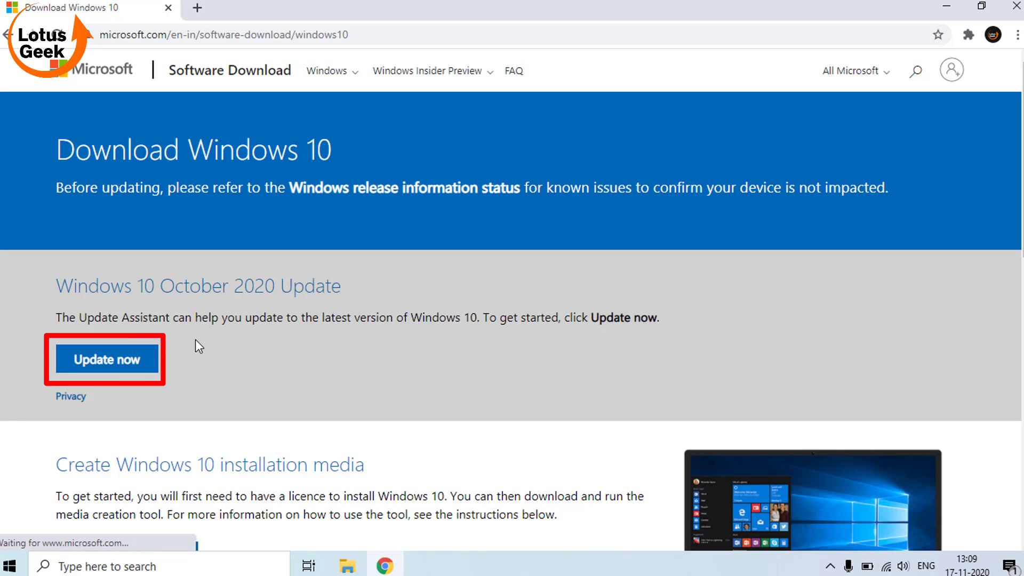
pyautogui.scroll(-1, 200, 337)
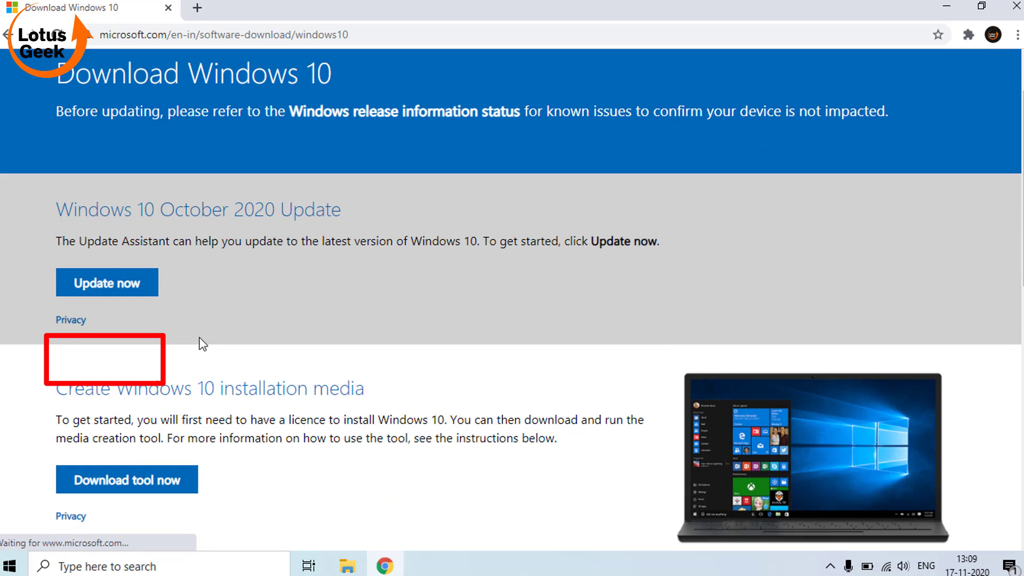
pyautogui.click(119, 282)
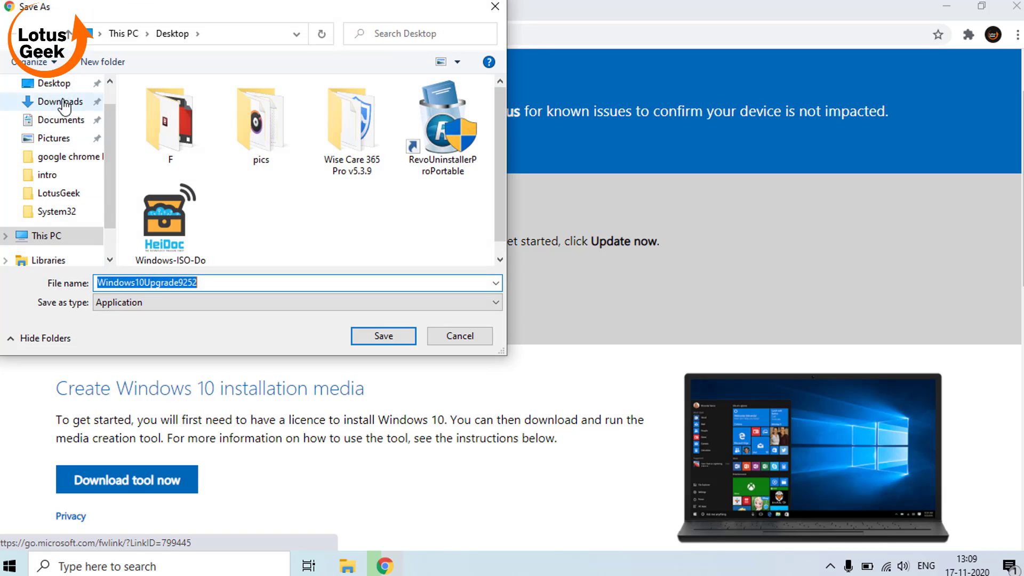
pyautogui.click(53, 83)
pyautogui.click(382, 336)
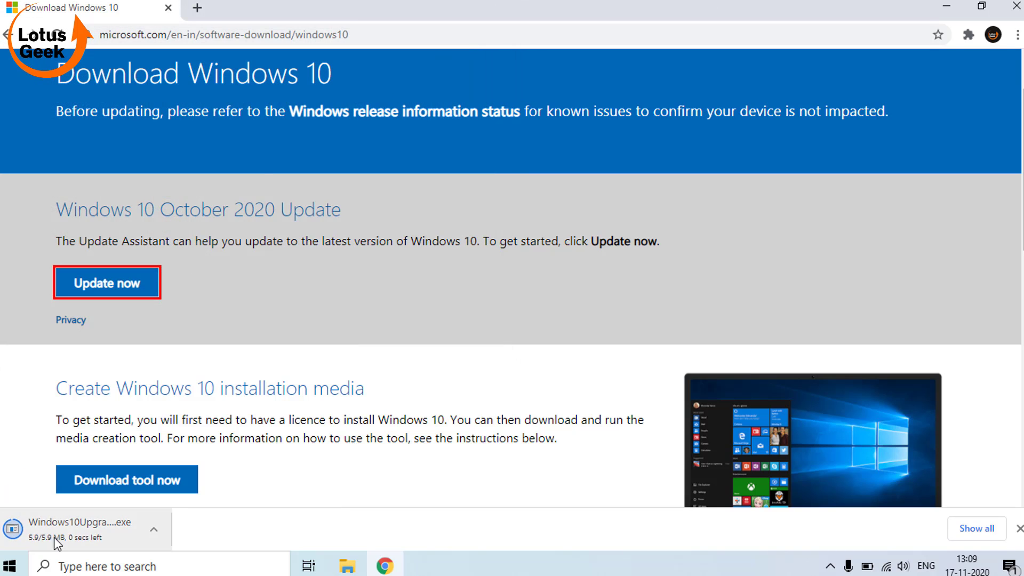
# Minimize Chrome and launch Windows10Upgrade9252 from the desktop.
pyautogui.click(946, 7)
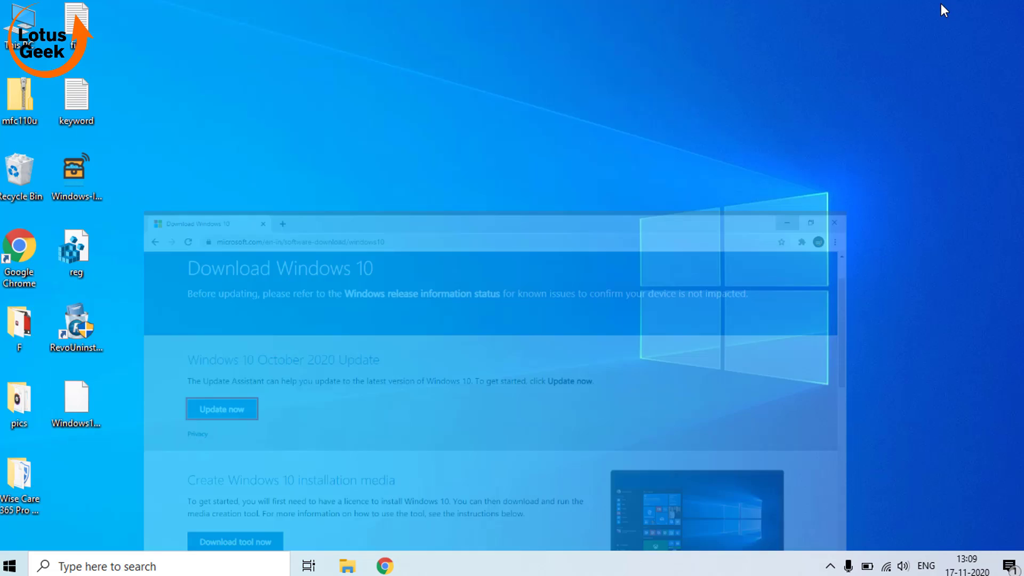
pyautogui.doubleClick(98, 405)
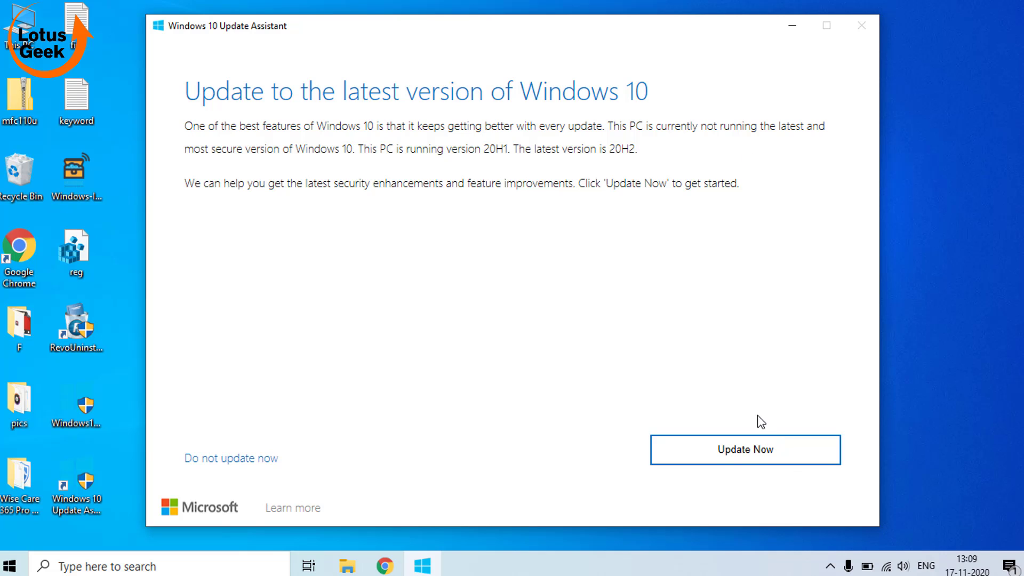
pyautogui.click(790, 27)
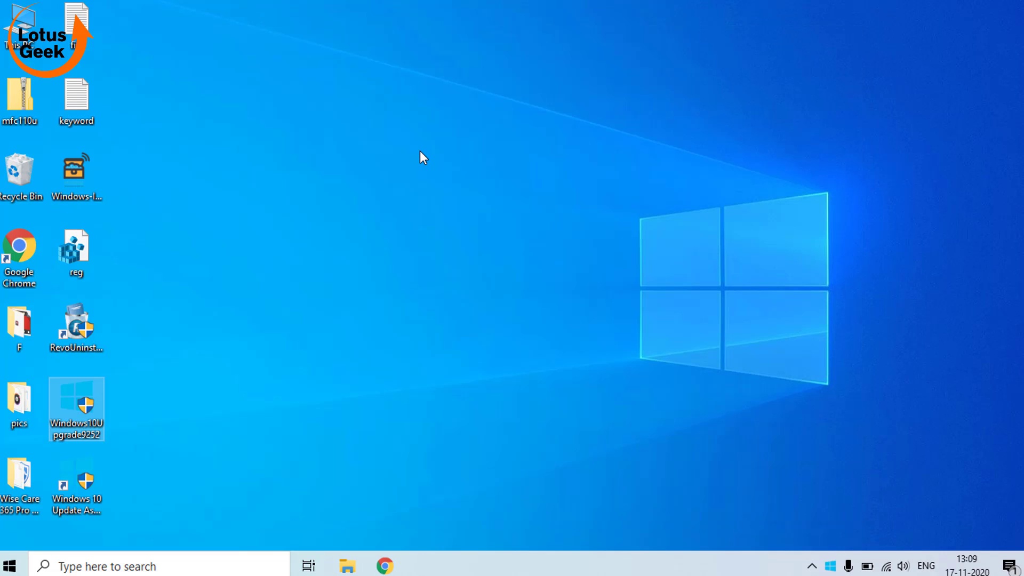